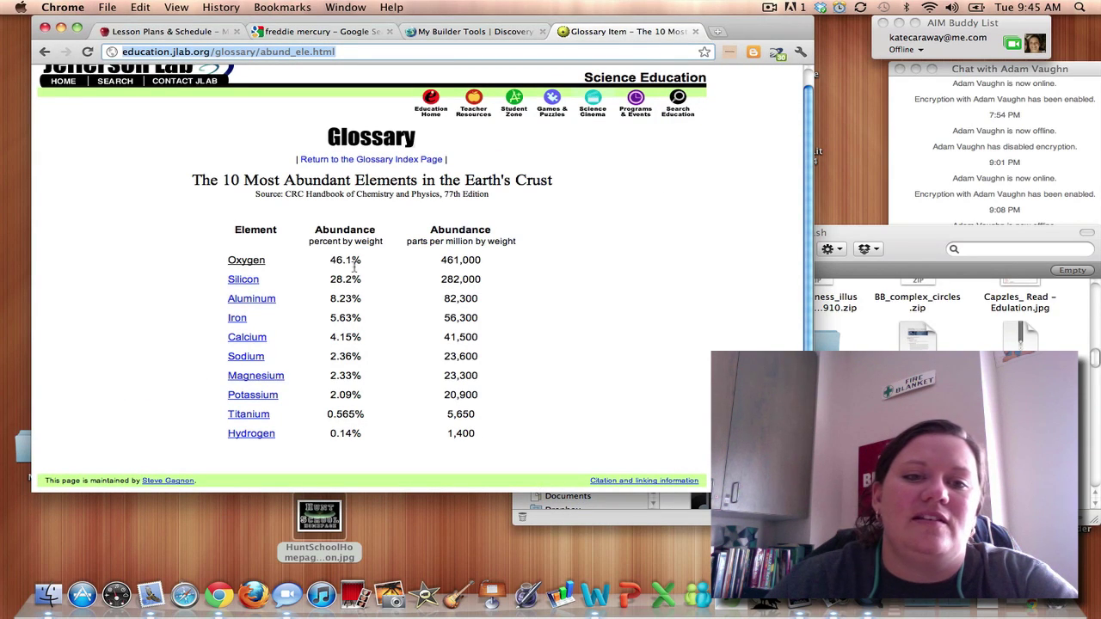
Review the crust-element abundance table on the Jefferson Lab page and shift the browser window left.
drag(329, 260, 344, 433)
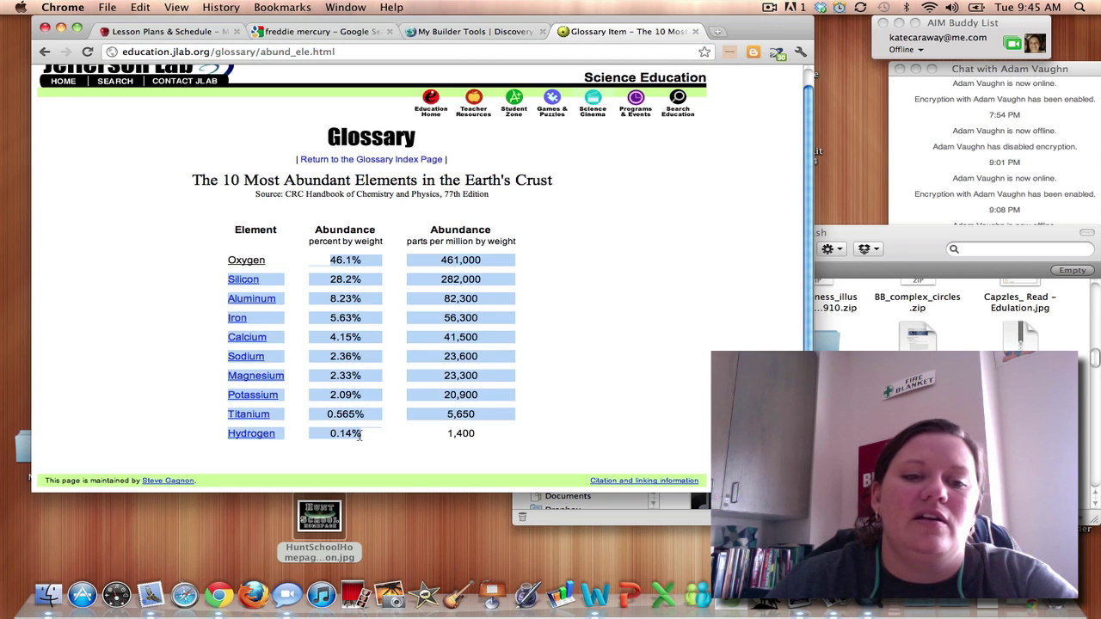
click(613, 365)
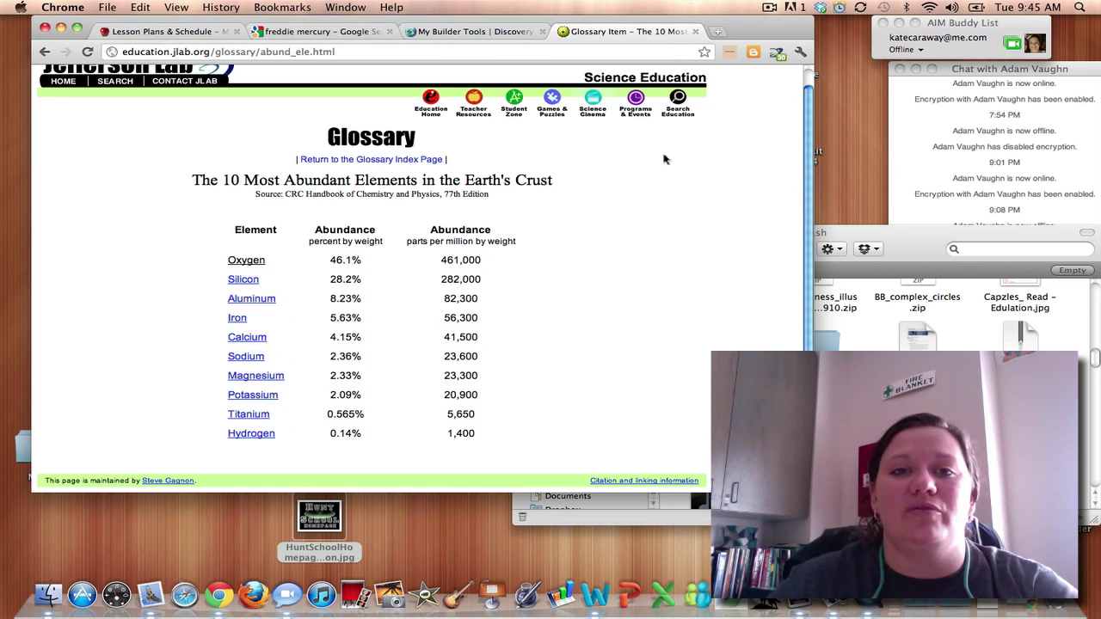
drag(745, 33, 718, 30)
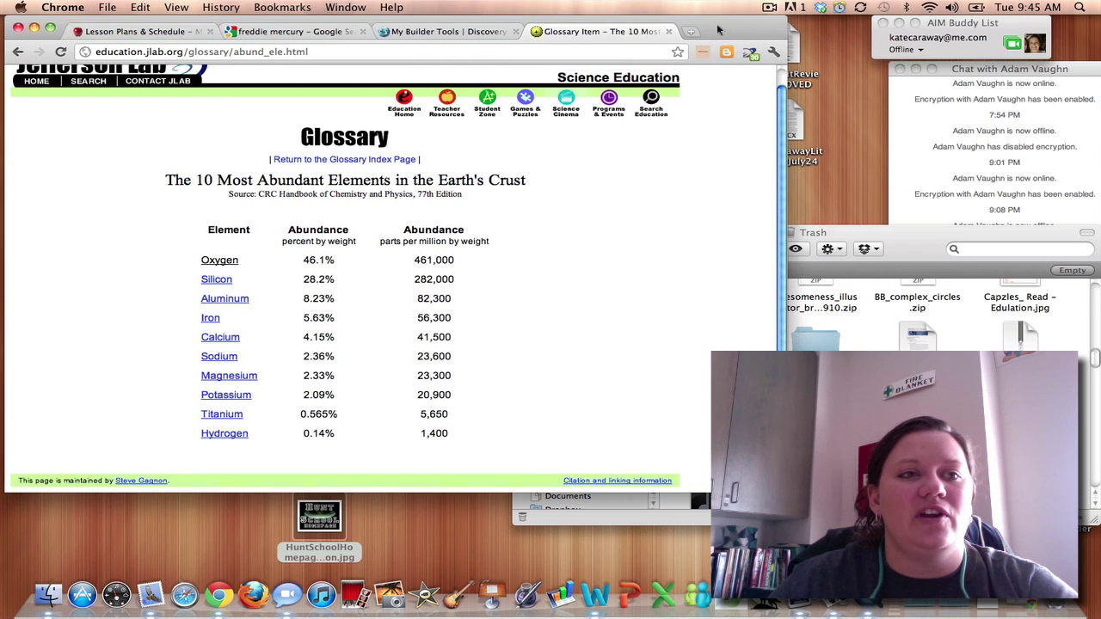
Load google.com/docs in a new browser tab.
click(691, 31)
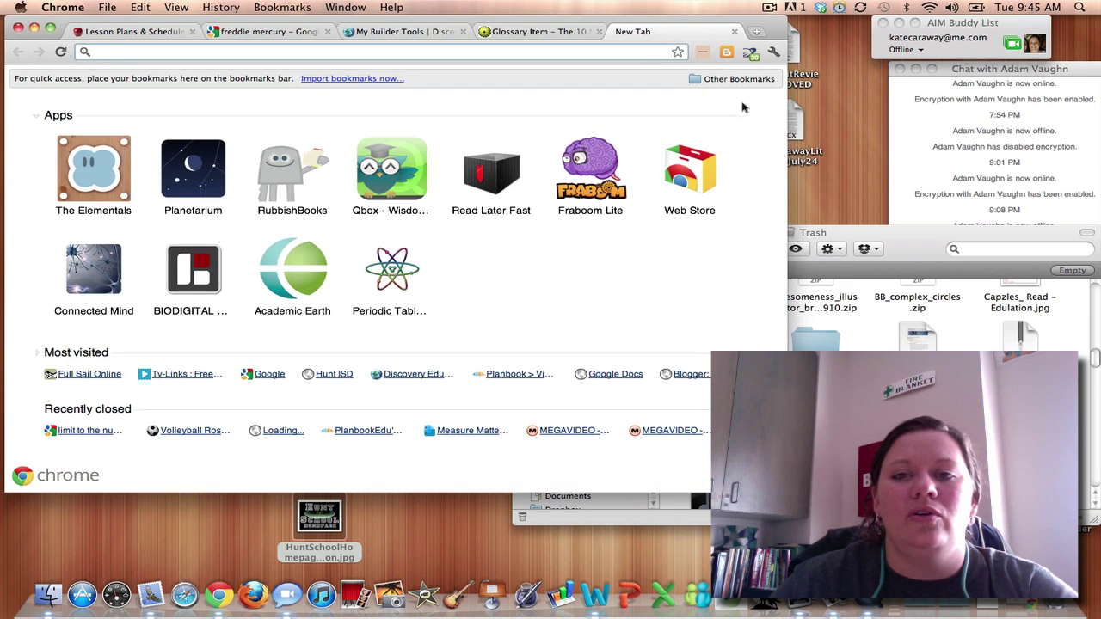
text(google.com)
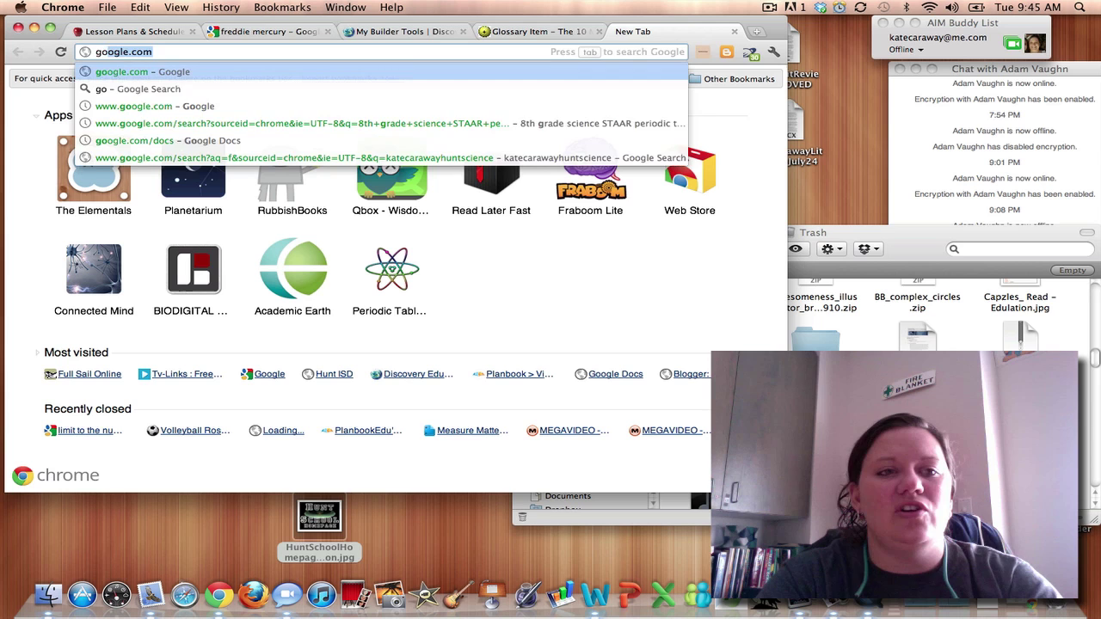
key(Down)
key(Down)
key(Return)
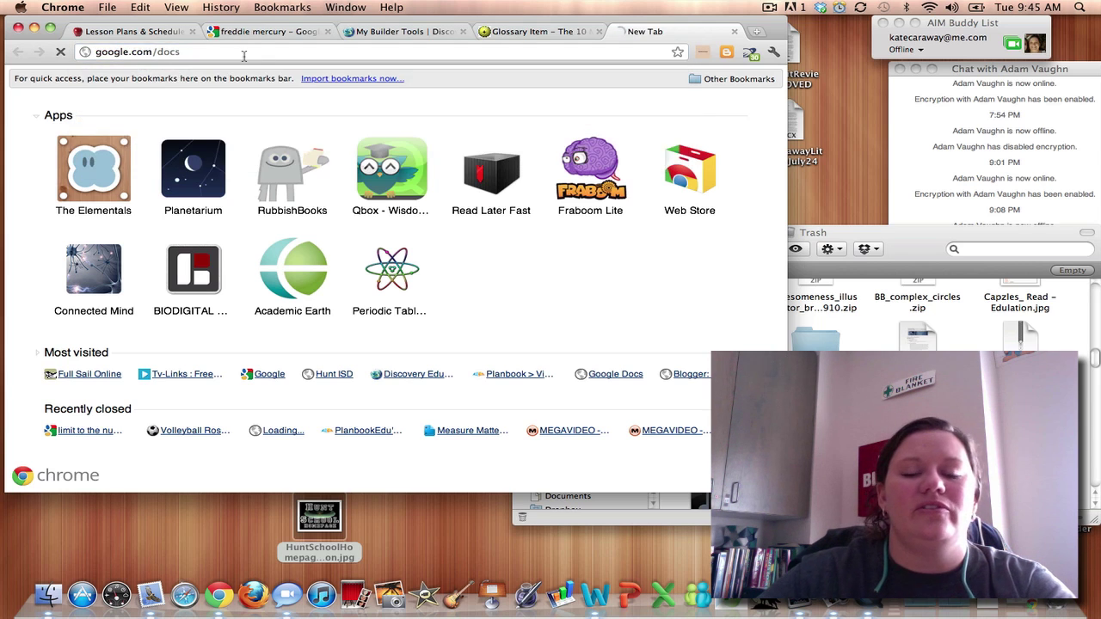
Sign out and sign in with the school science account's email and password.
click(731, 75)
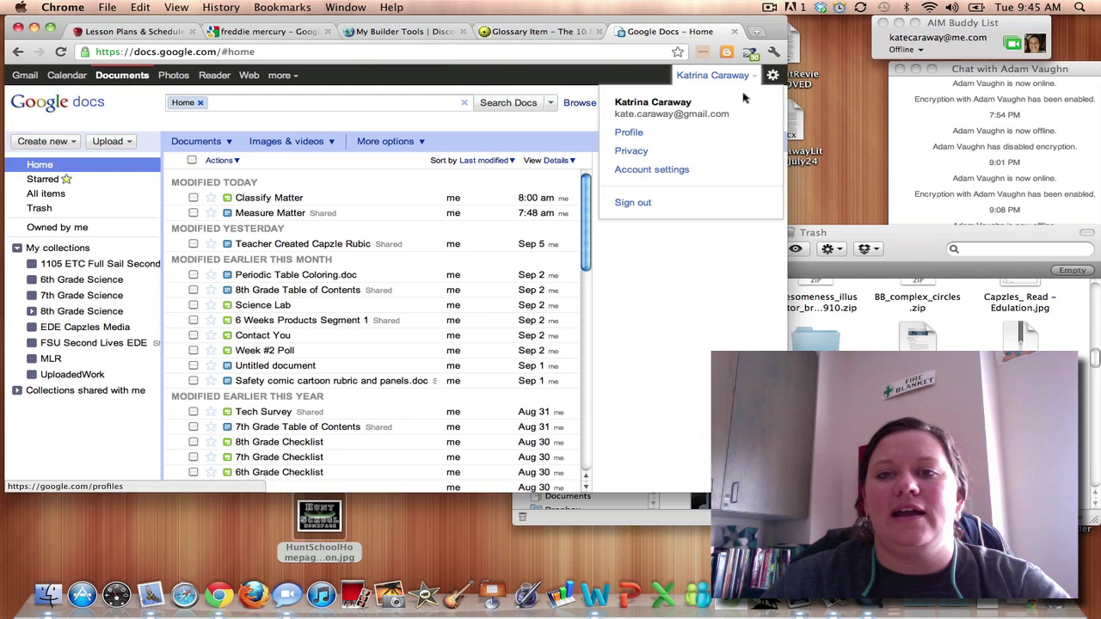
click(634, 204)
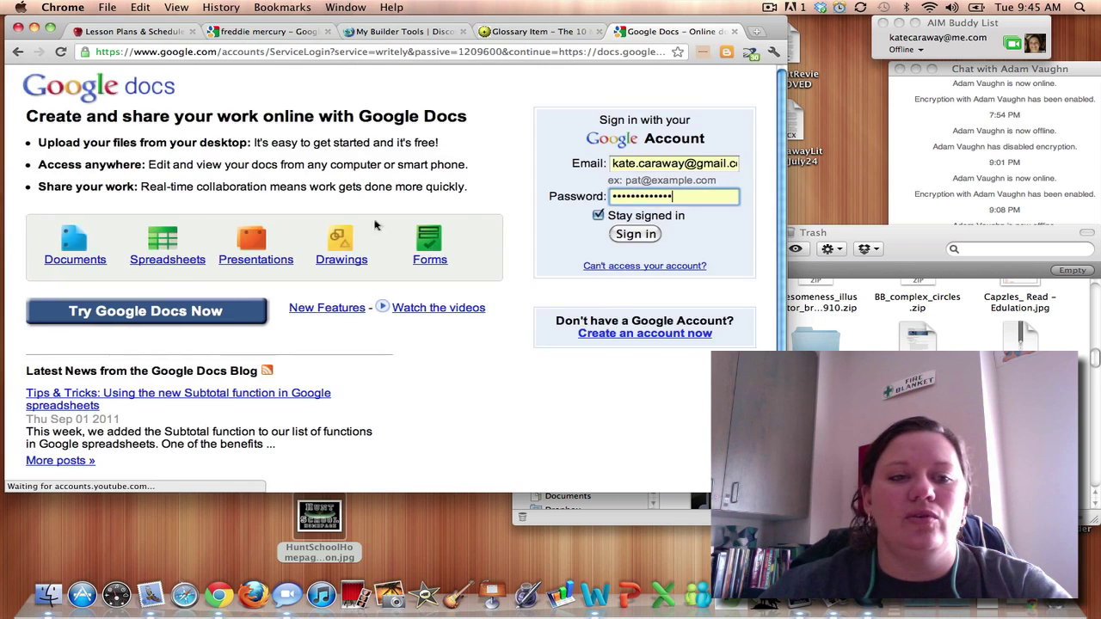
drag(616, 164, 832, 162)
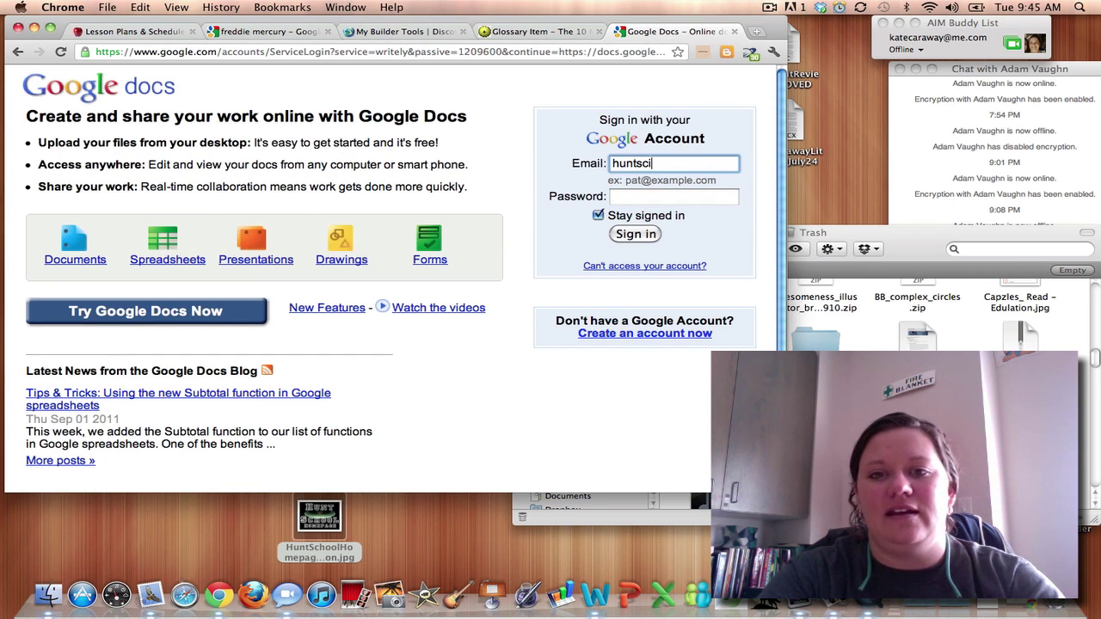
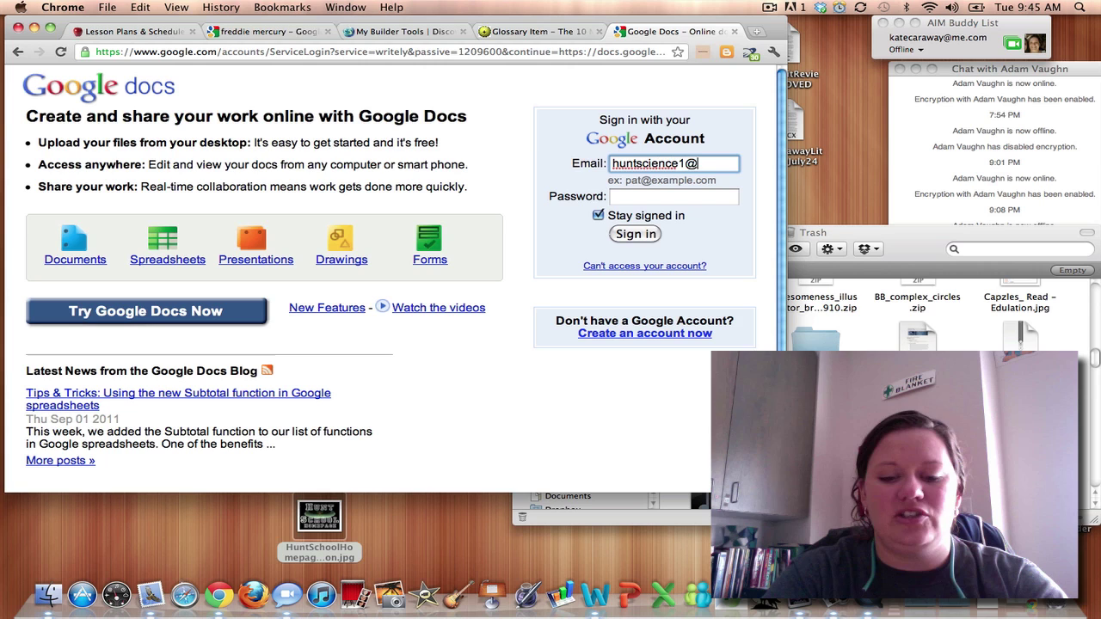
key(Tab)
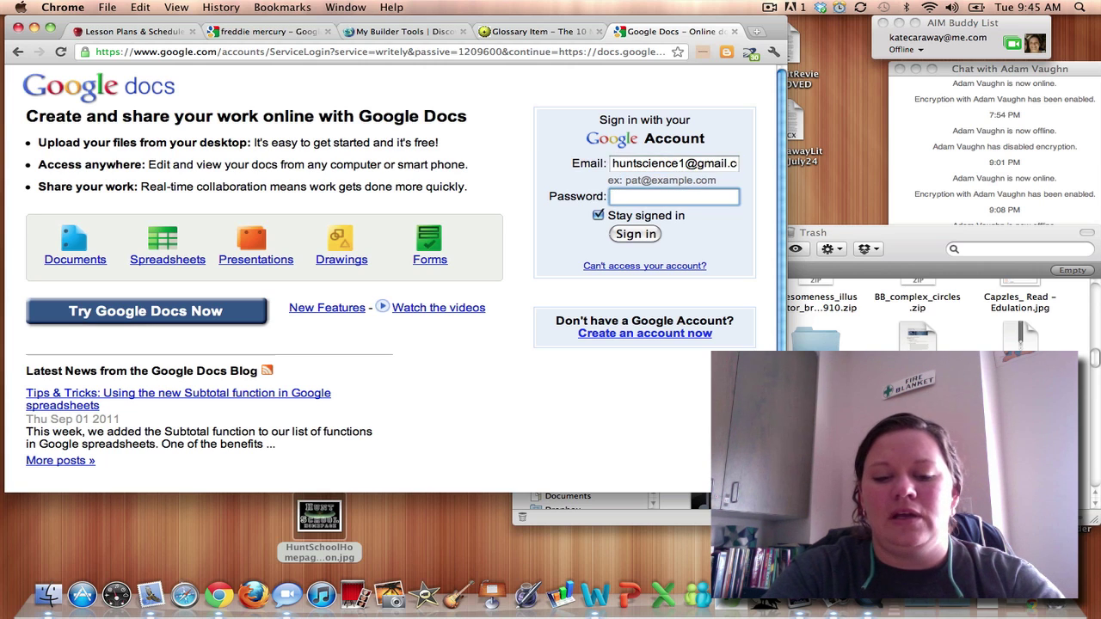
text(••••••)
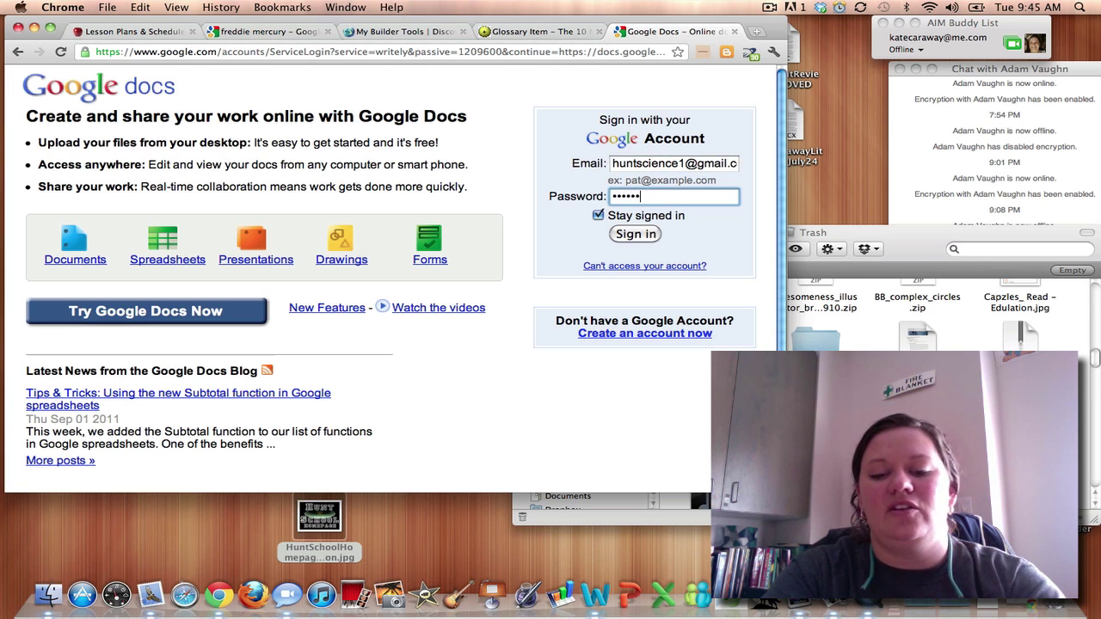
text(•••••)
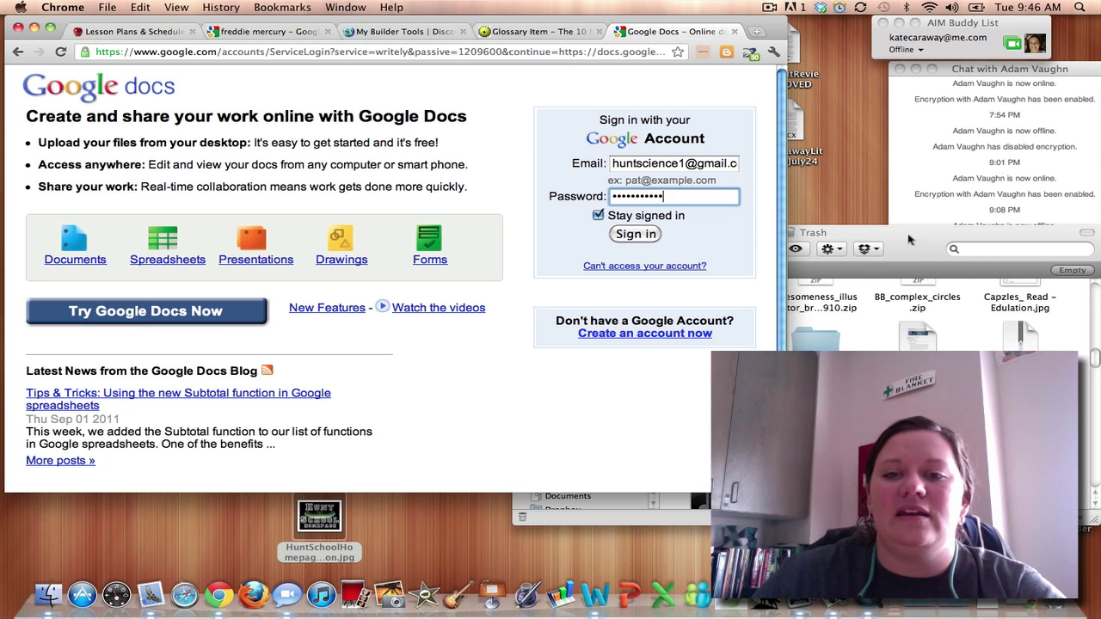
click(633, 236)
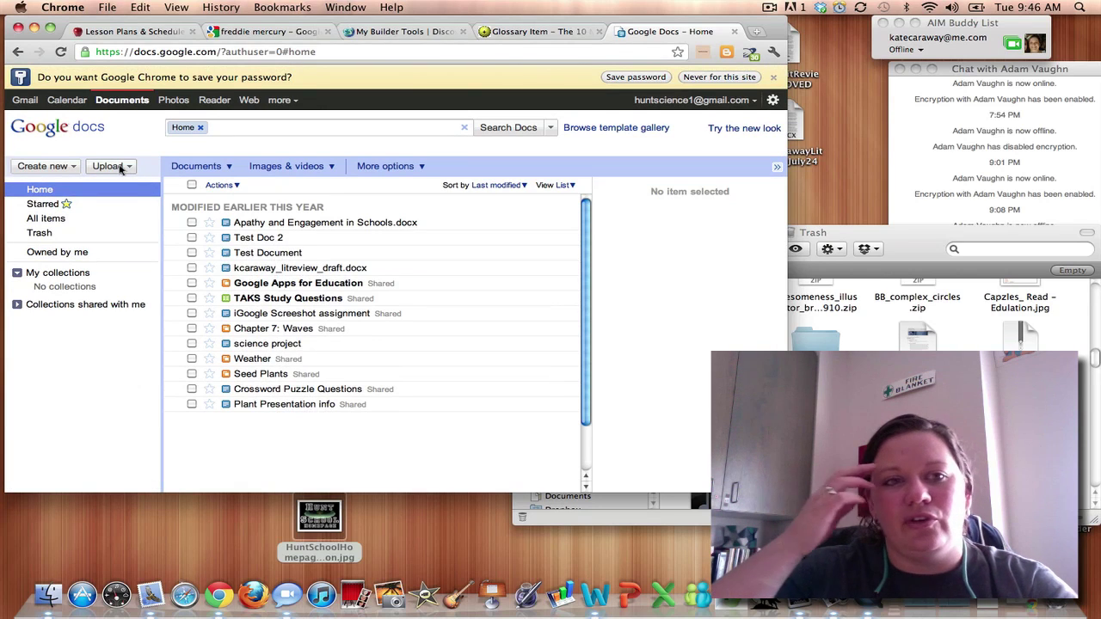
Dismiss the save-password offer and create a new blank spreadsheet.
click(658, 77)
click(36, 143)
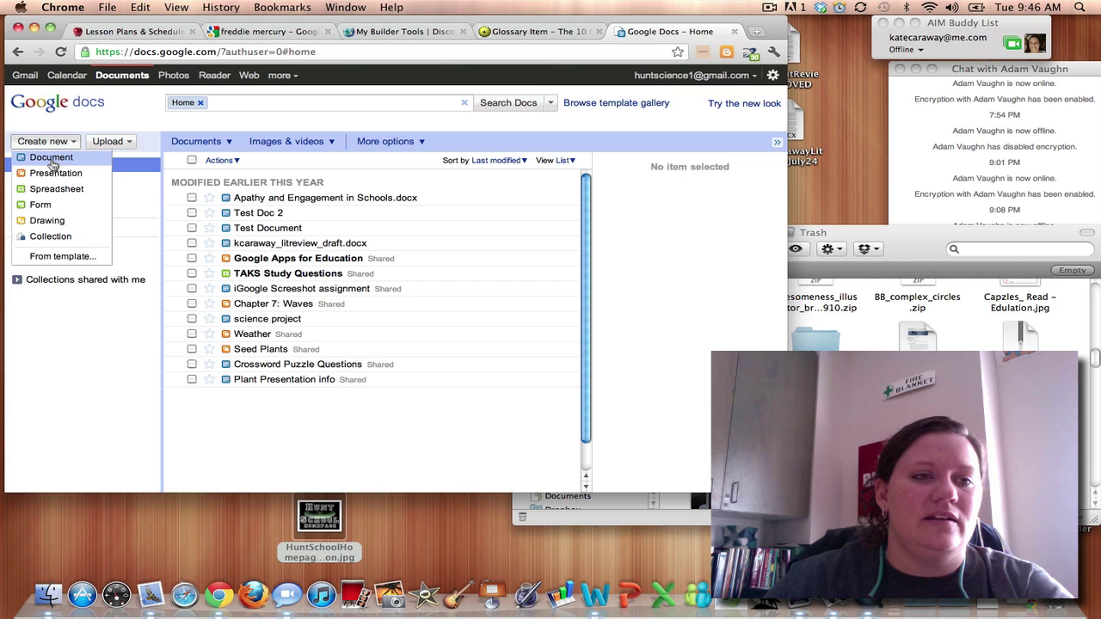
click(50, 189)
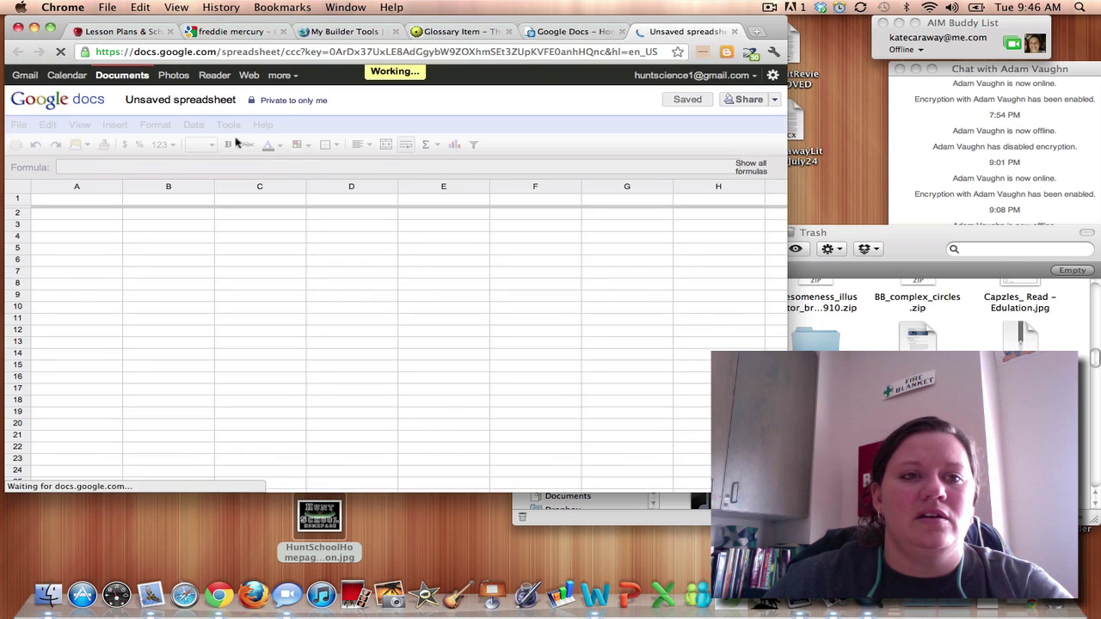
Name the spreadsheet with the author's name followed by CommonElements.
click(179, 120)
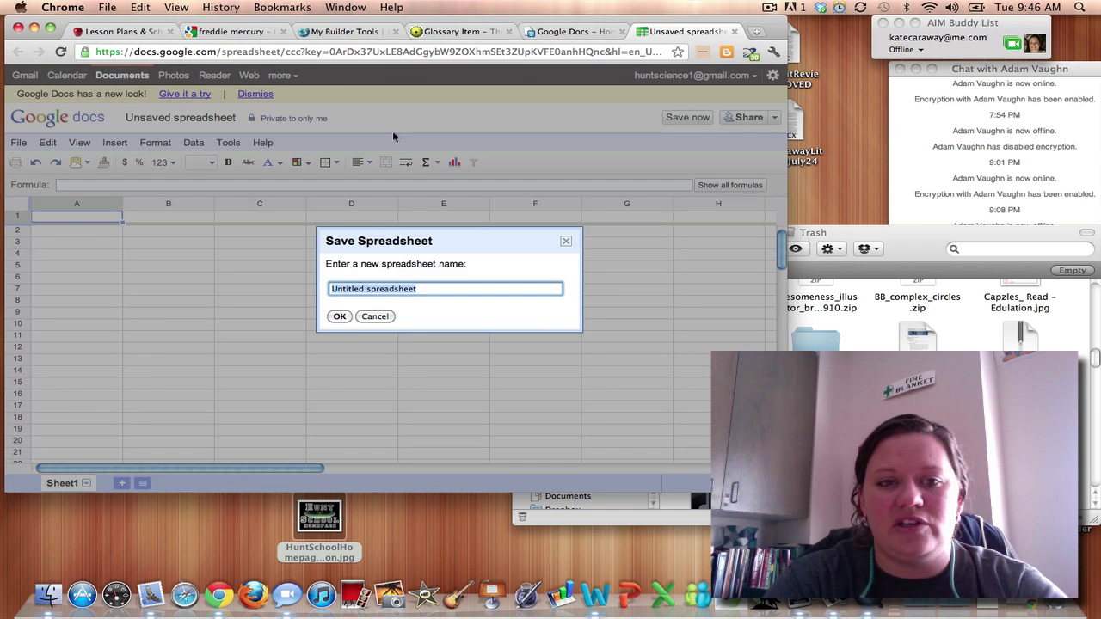
click(375, 317)
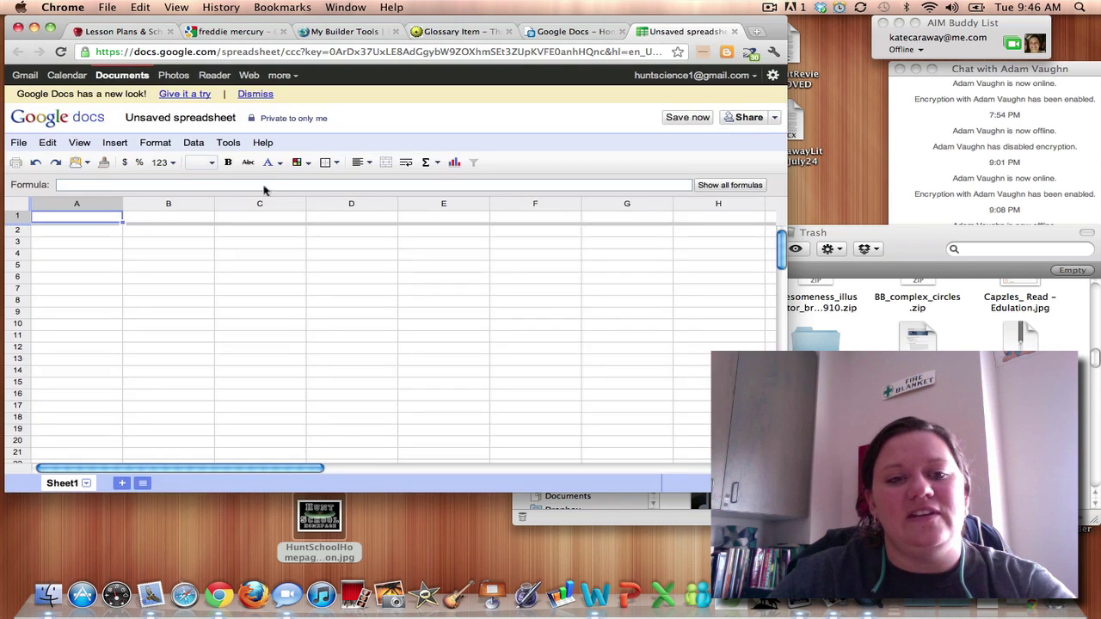
click(177, 121)
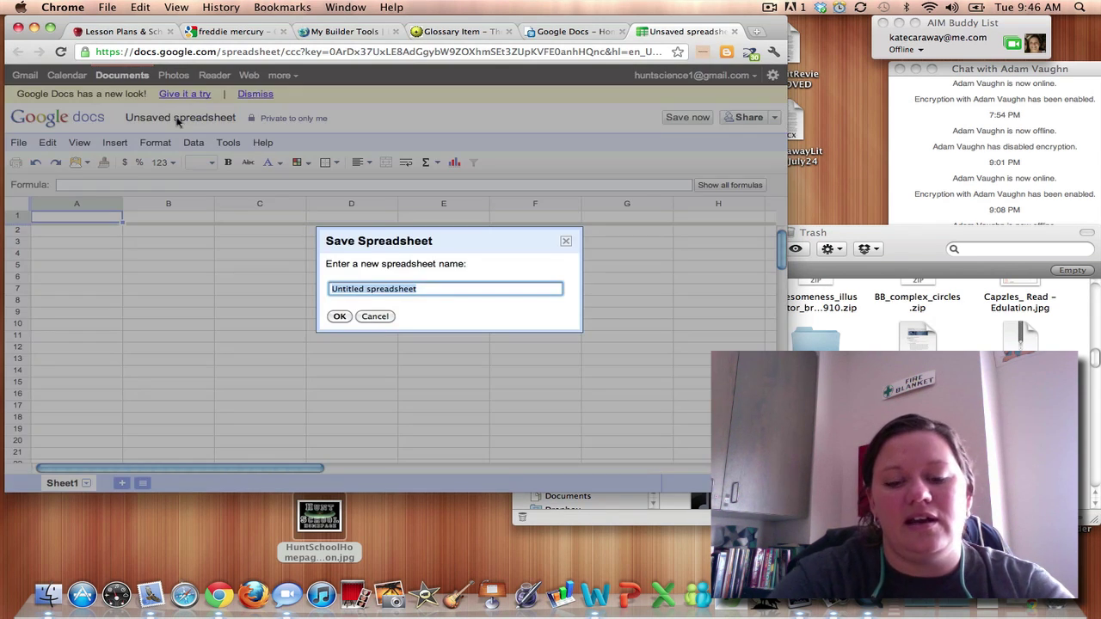
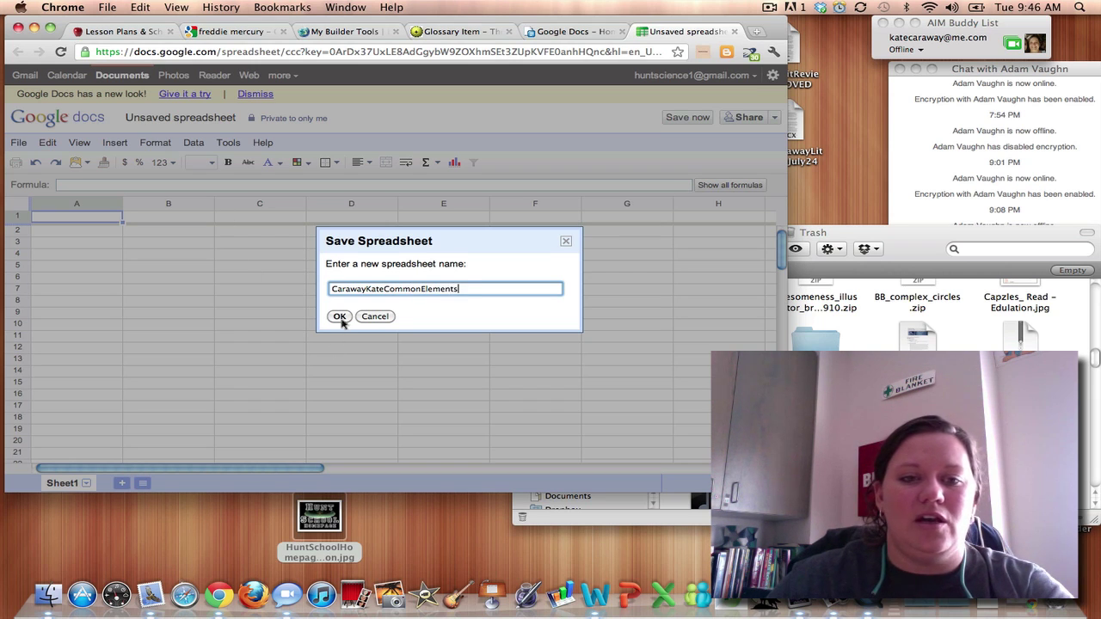
click(341, 317)
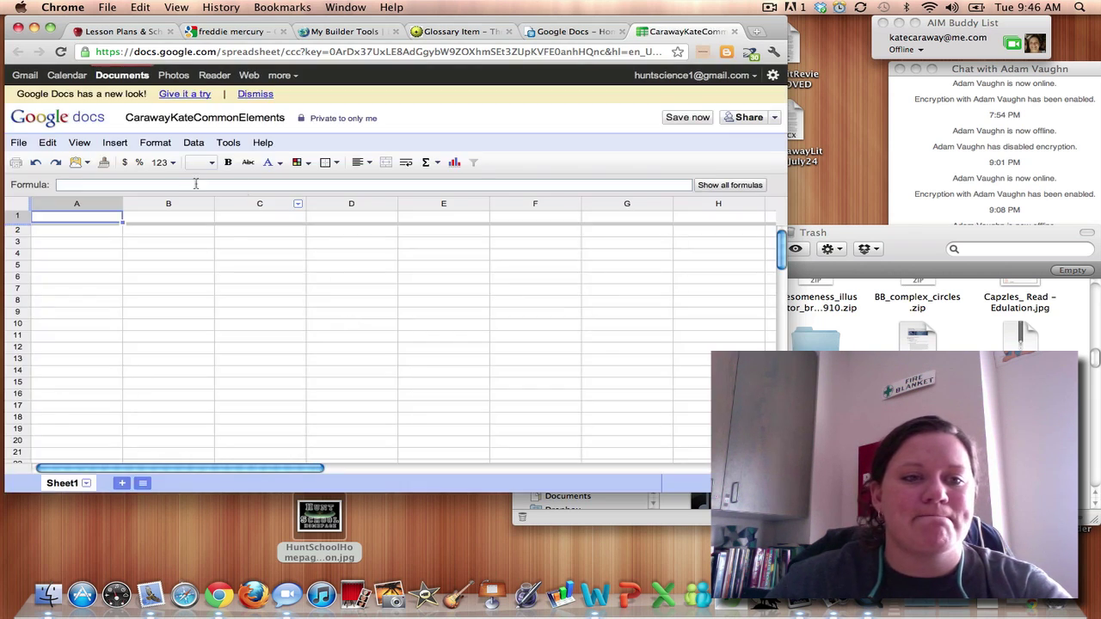
Place the glossary window at the left edge with the blank spreadsheet window beside it.
click(106, 237)
click(95, 220)
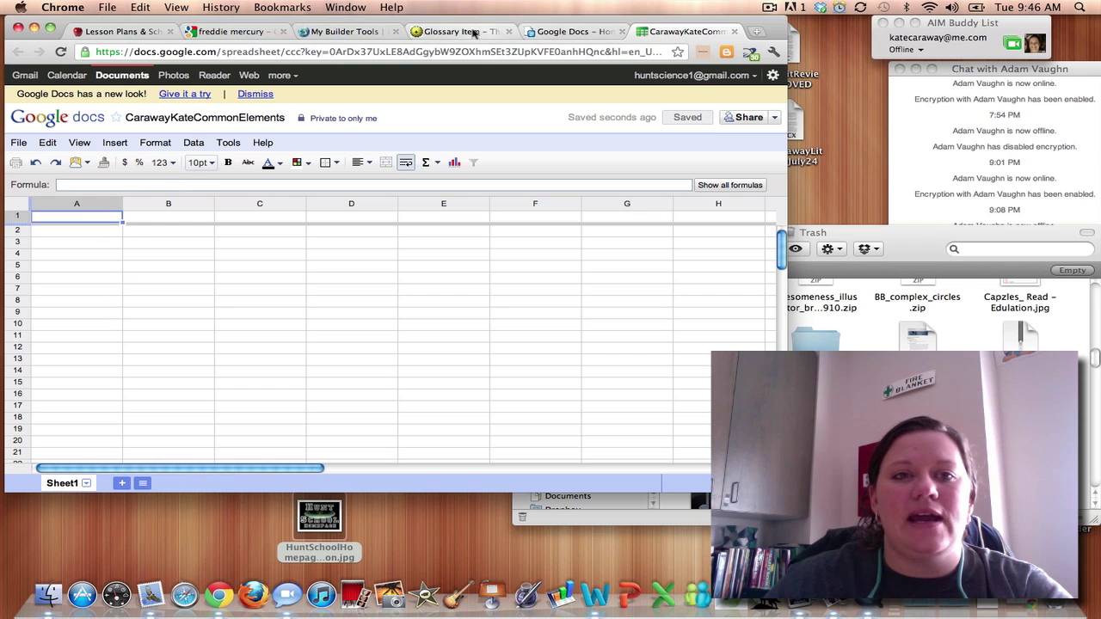
drag(439, 33, 268, 43)
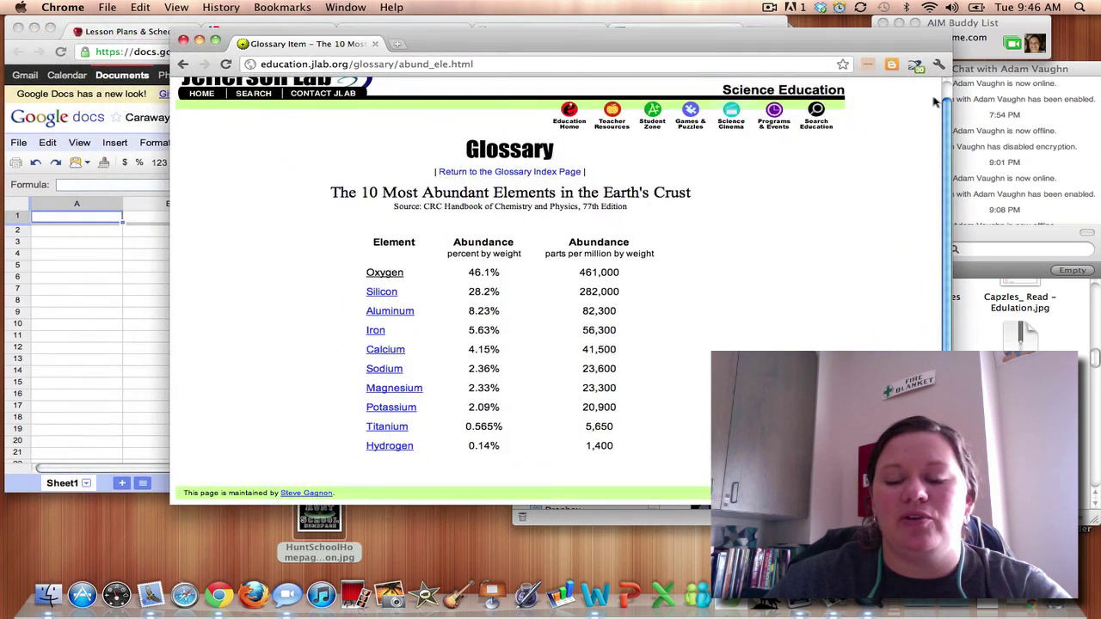
drag(947, 506, 697, 511)
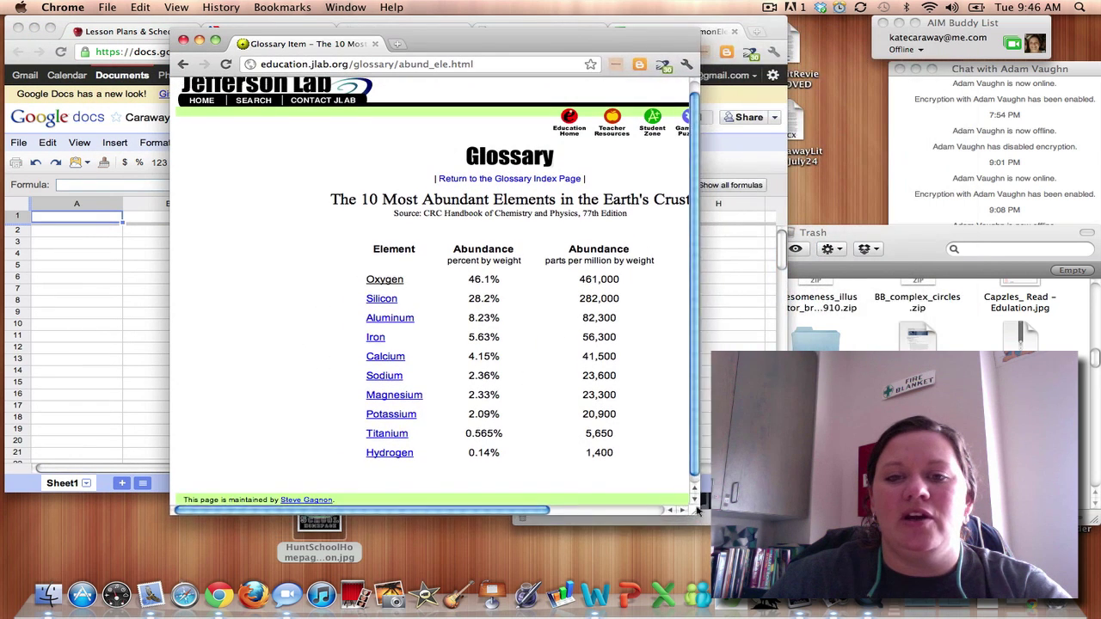
drag(495, 503, 553, 506)
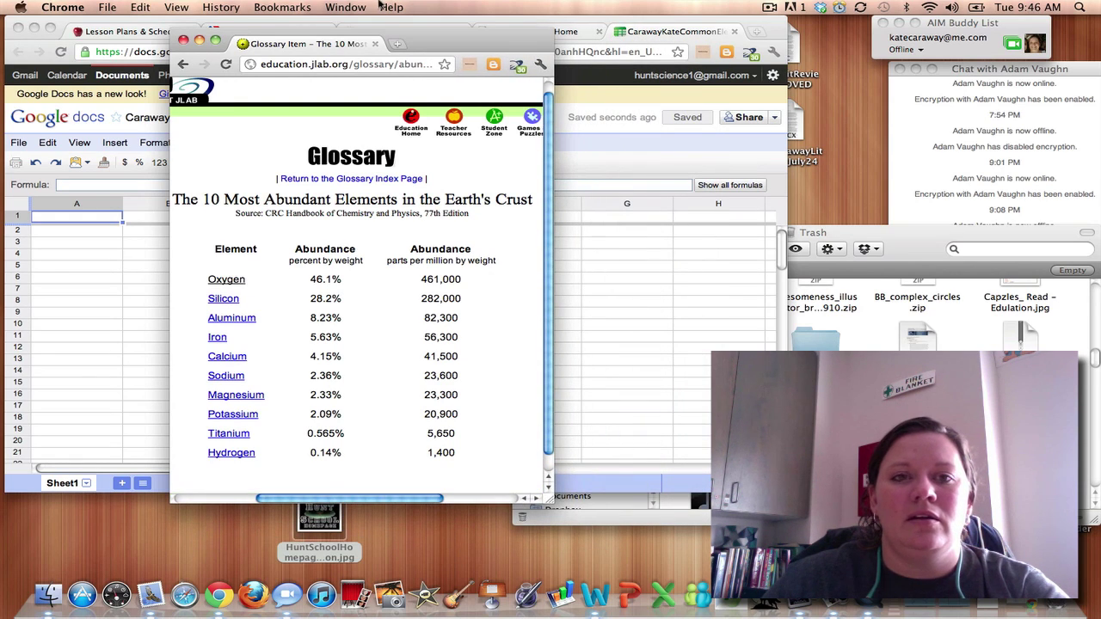
drag(469, 41, 290, 33)
drag(452, 19, 806, 9)
click(435, 244)
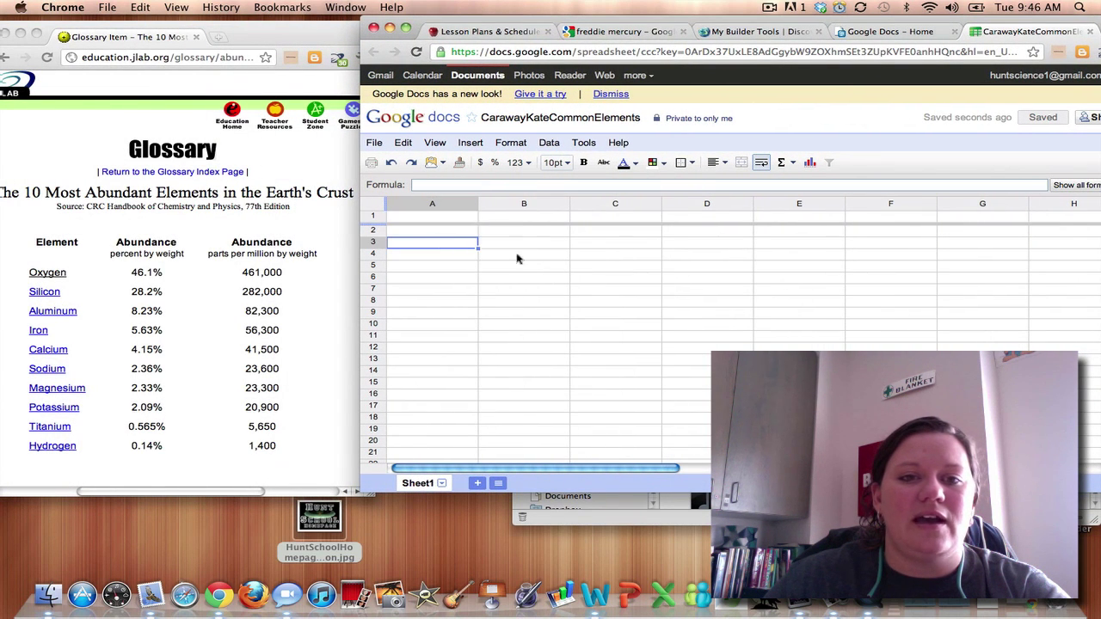
Enter Oxygen, Silicon, Aluminum, Iron and Calcium in cells A2–A6.
click(430, 234)
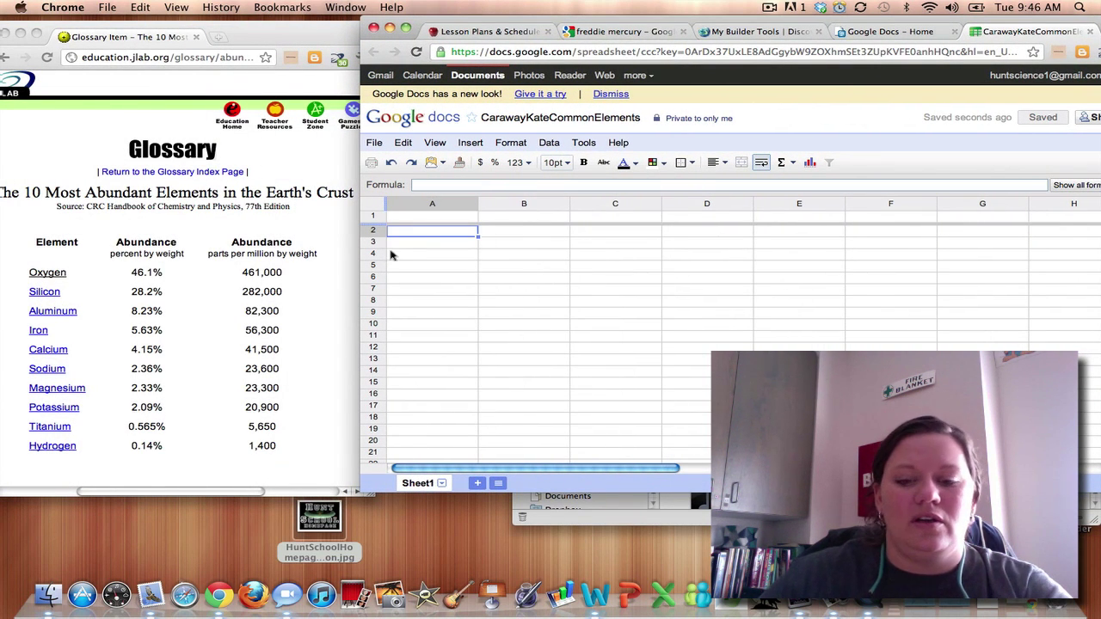
text(Oxygen)
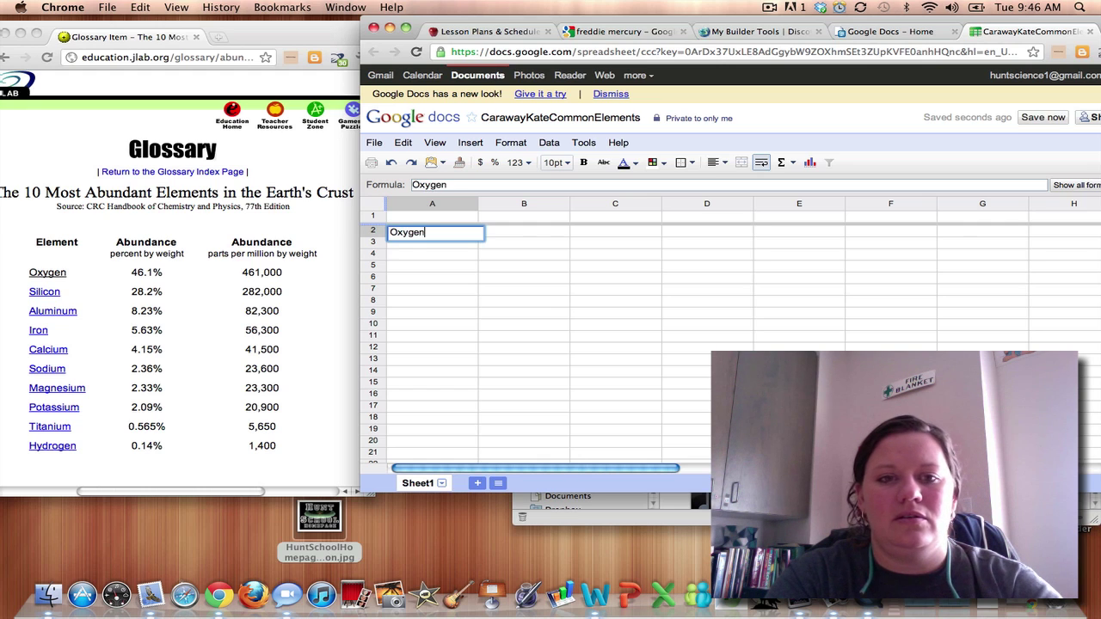
key(Return)
text(Silicon)
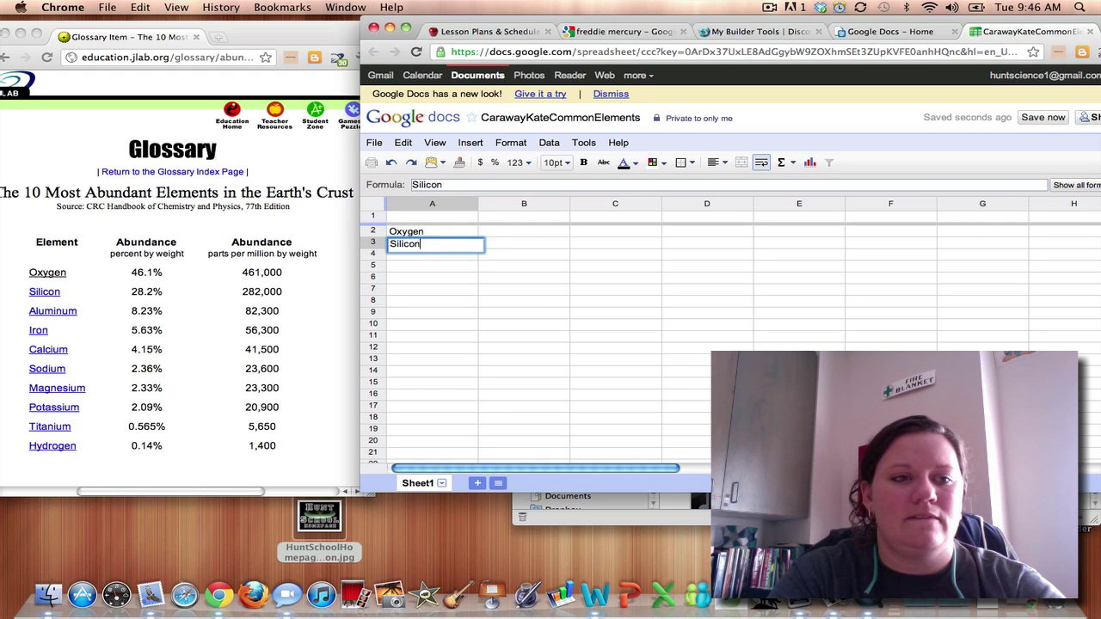
key(Return)
text(Alumi)
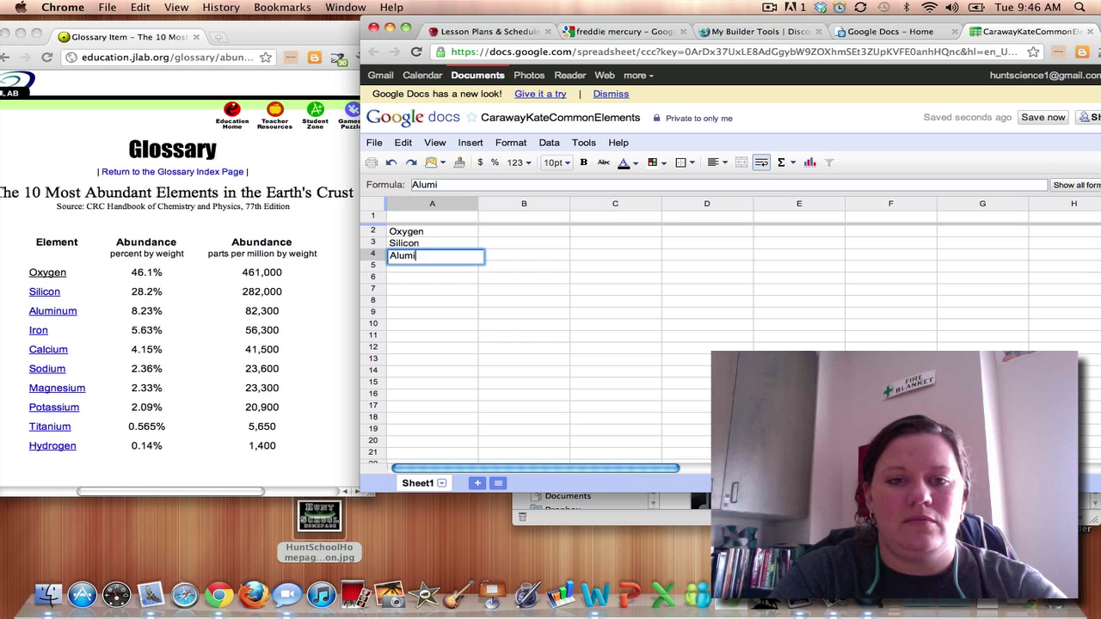
text(num)
key(Return)
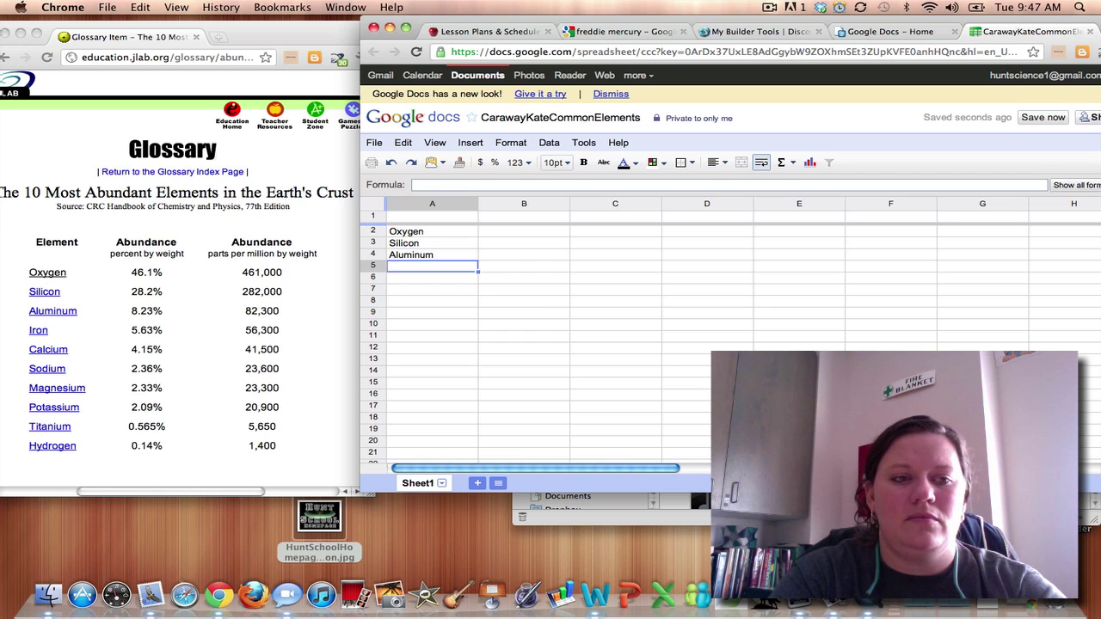
text(Iron)
key(Return)
text(Ca)
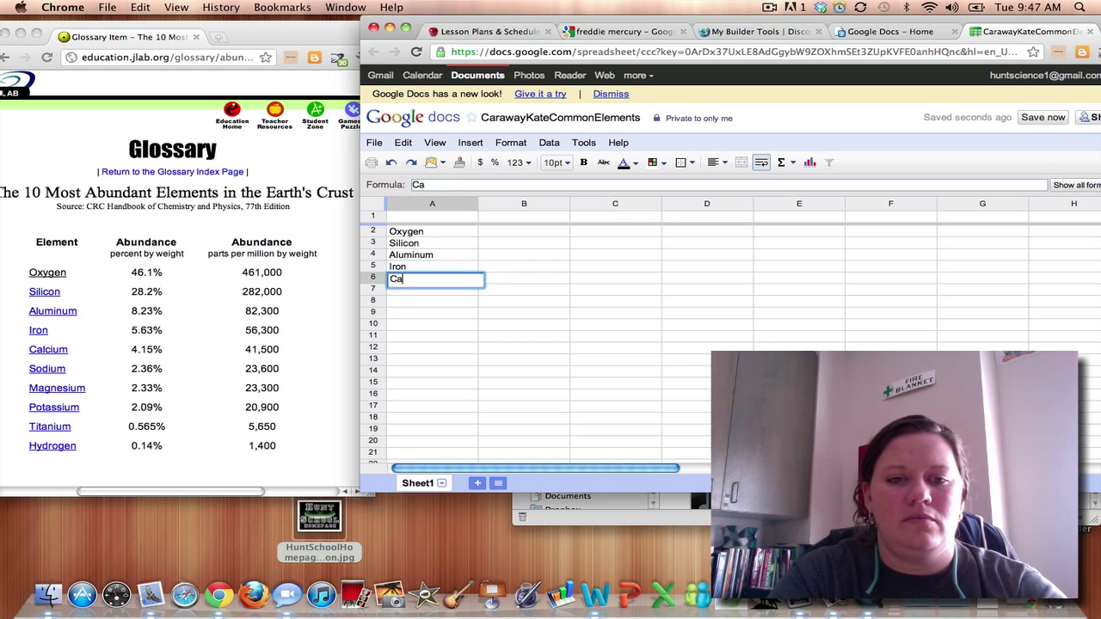
text(lcium)
key(Return)
Continue with Sodium, Magnesium, Potassium, Titanium and Hydrogen in A7–A11.
text(s)
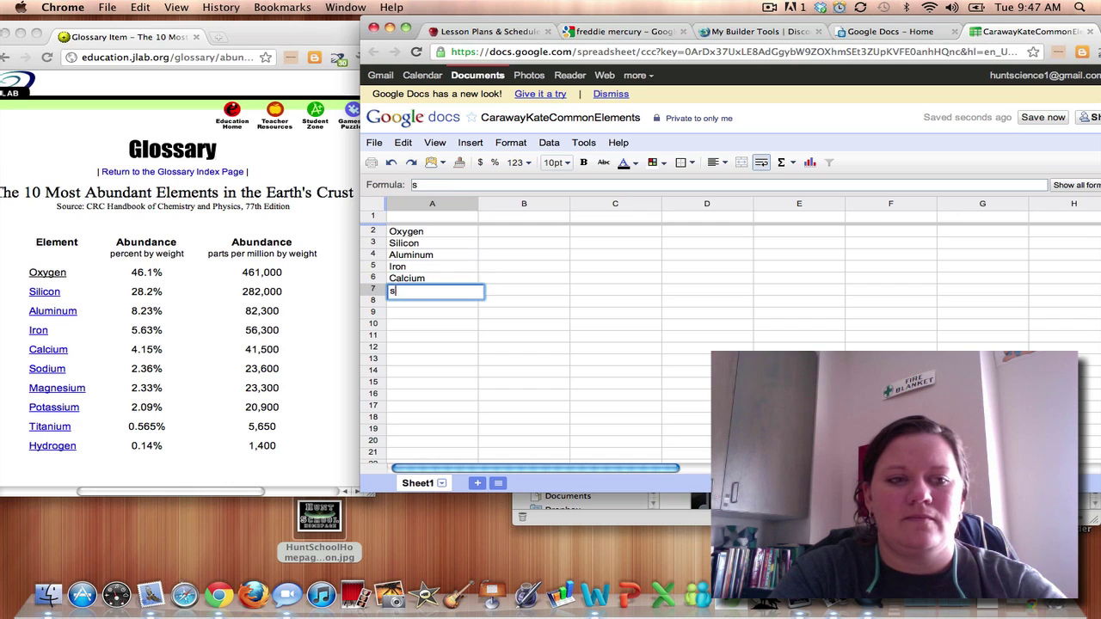
text(Sodi)
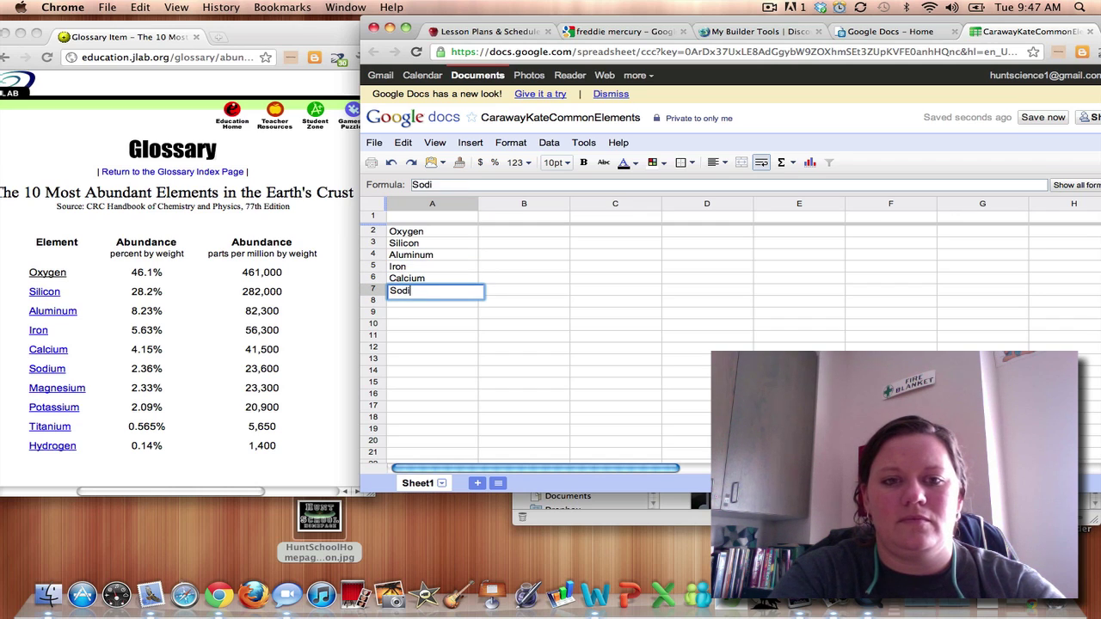
text(um)
key(Return)
text(Mag)
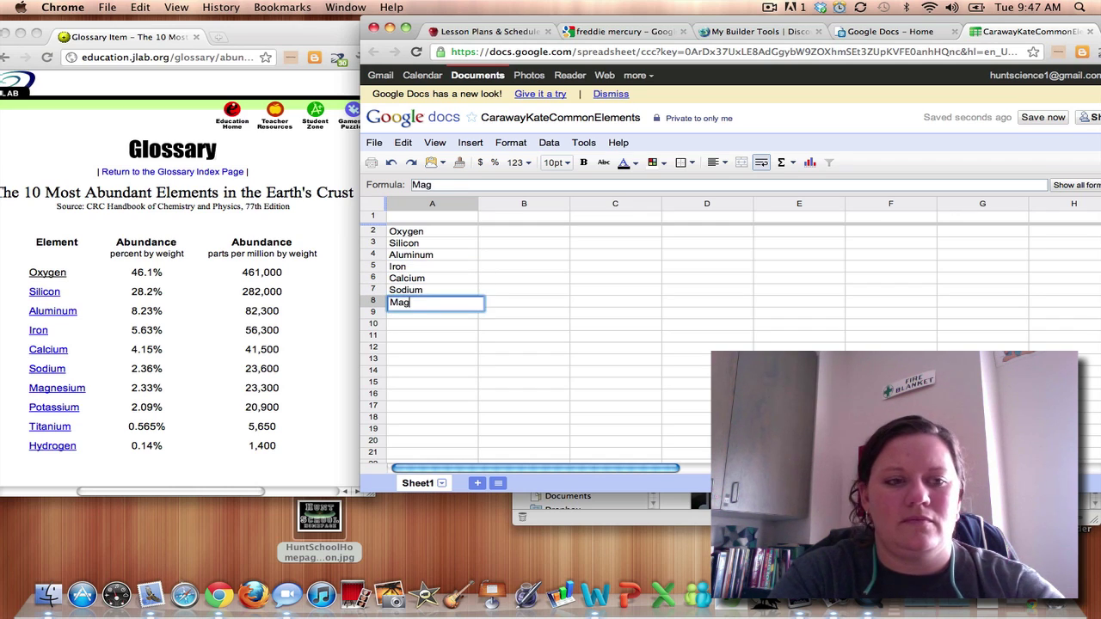
text(nesium)
key(Return)
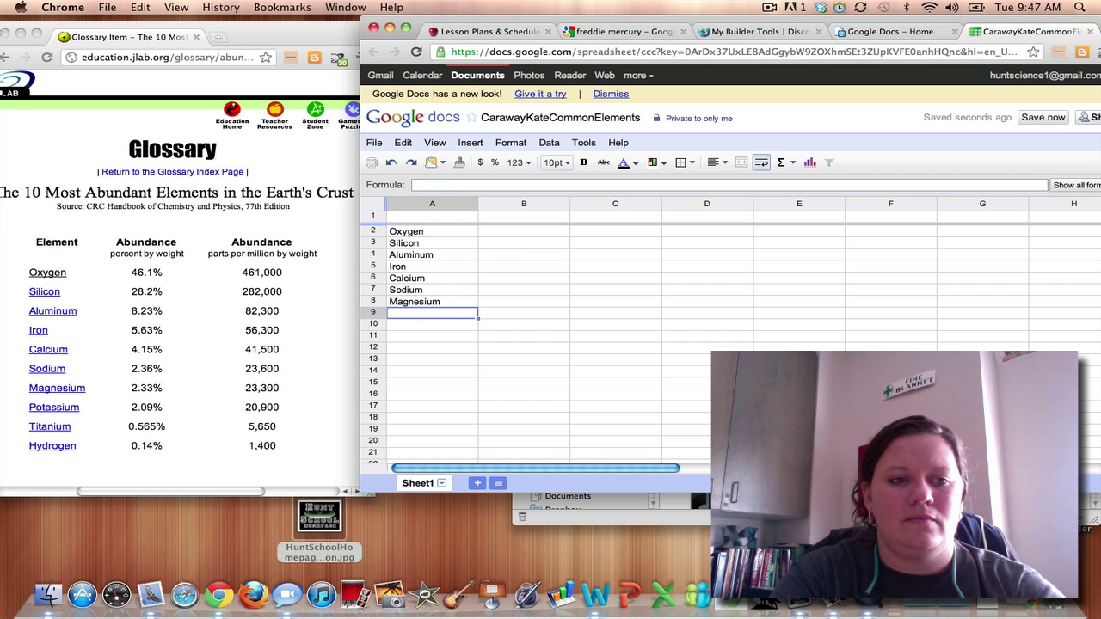
text(Potas)
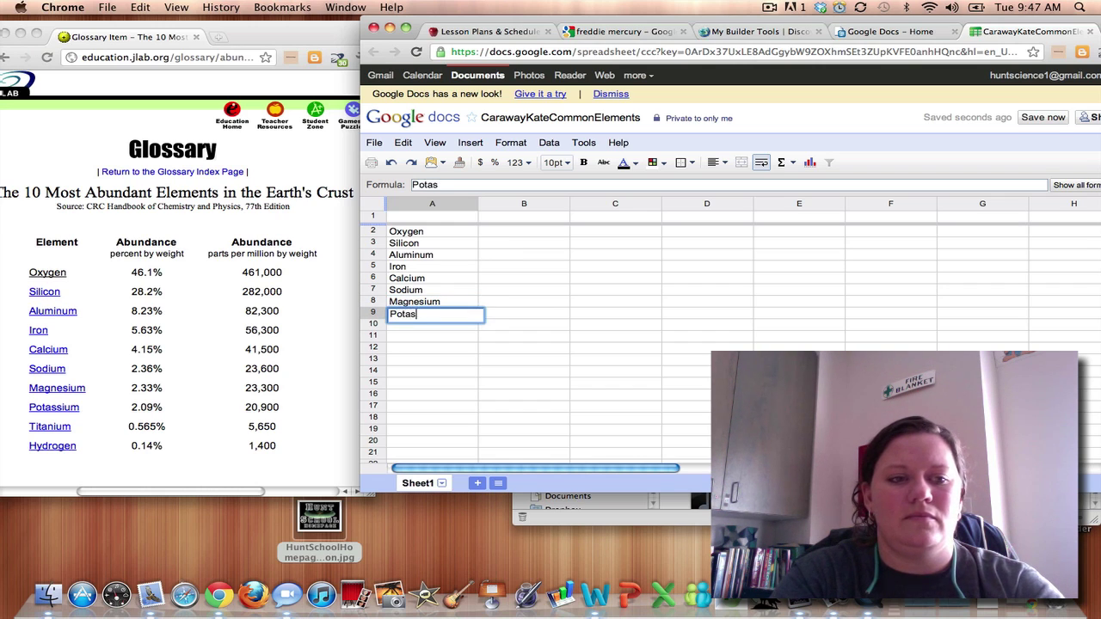
text(sium)
key(Return)
text(Ti)
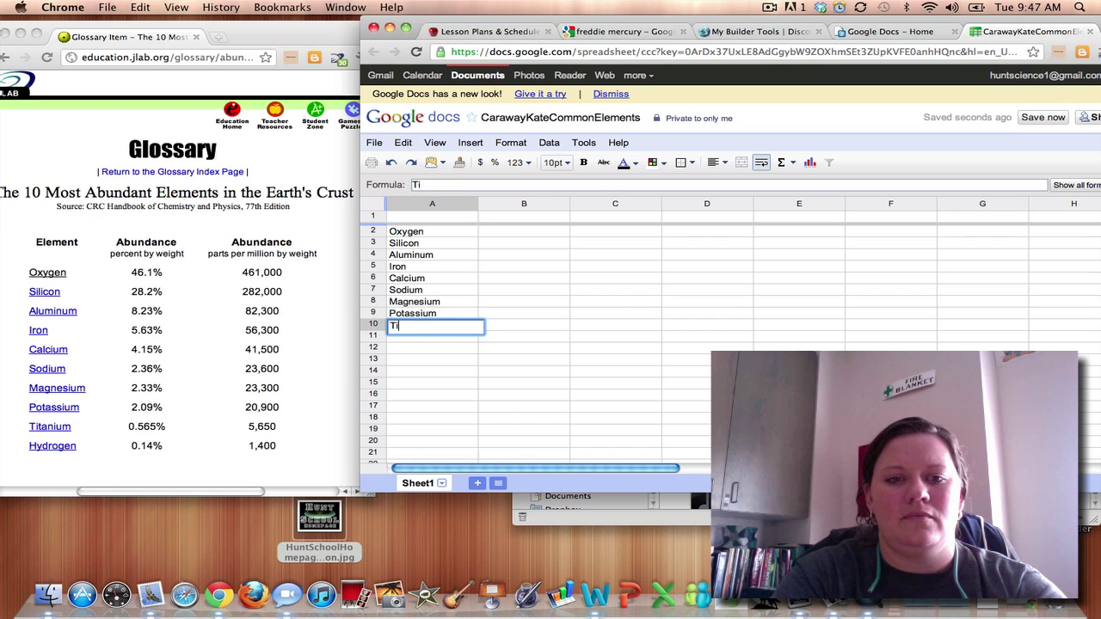
text(tanium)
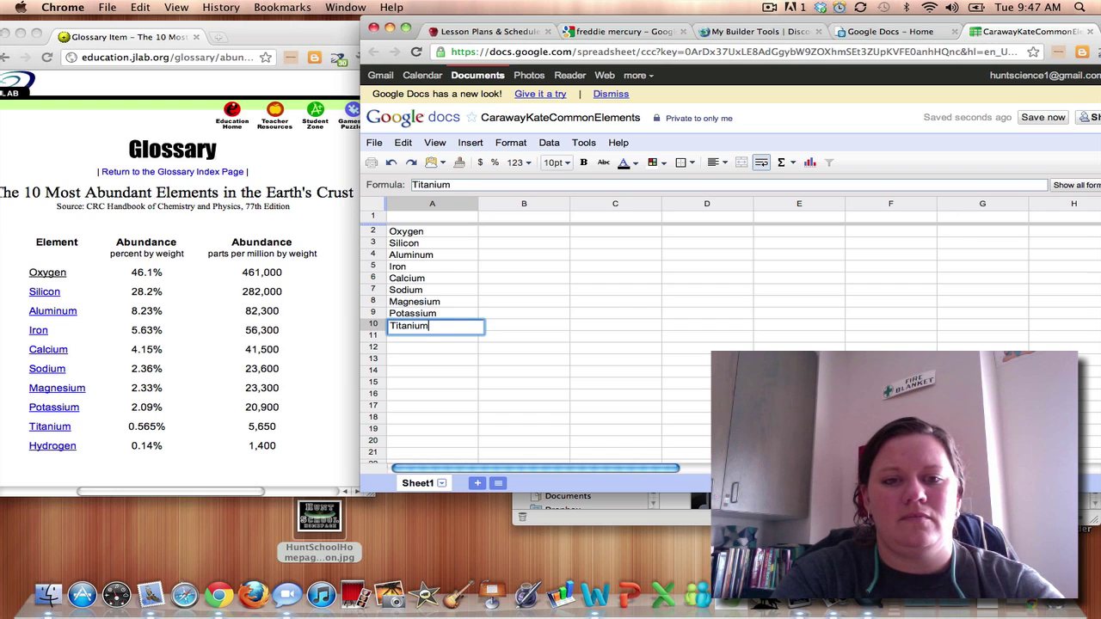
key(Return)
text(Hydr)
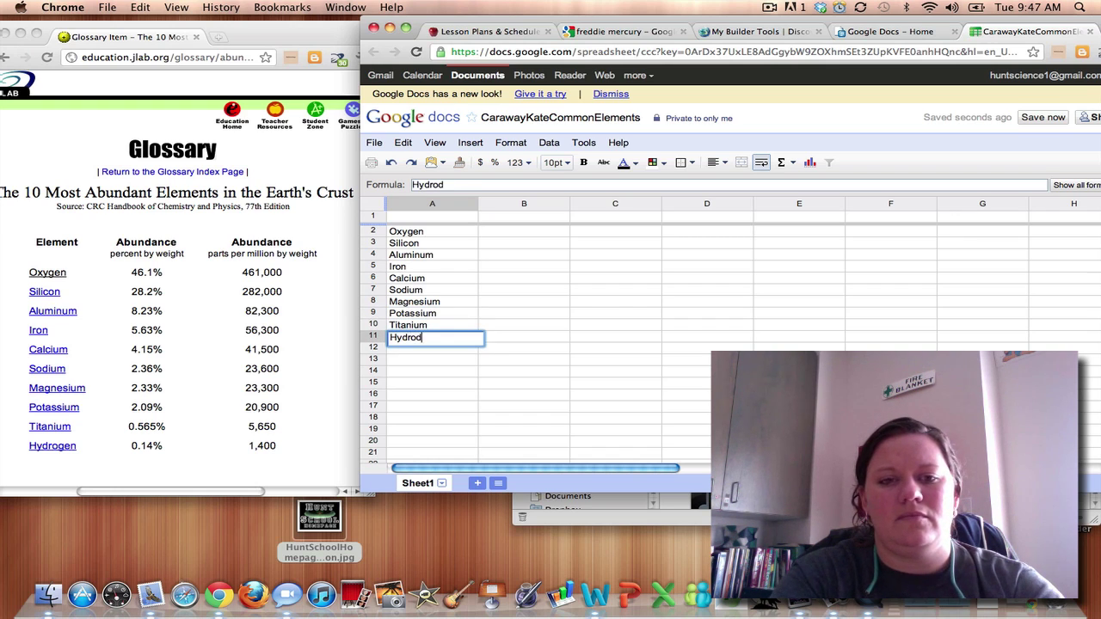
text(o)
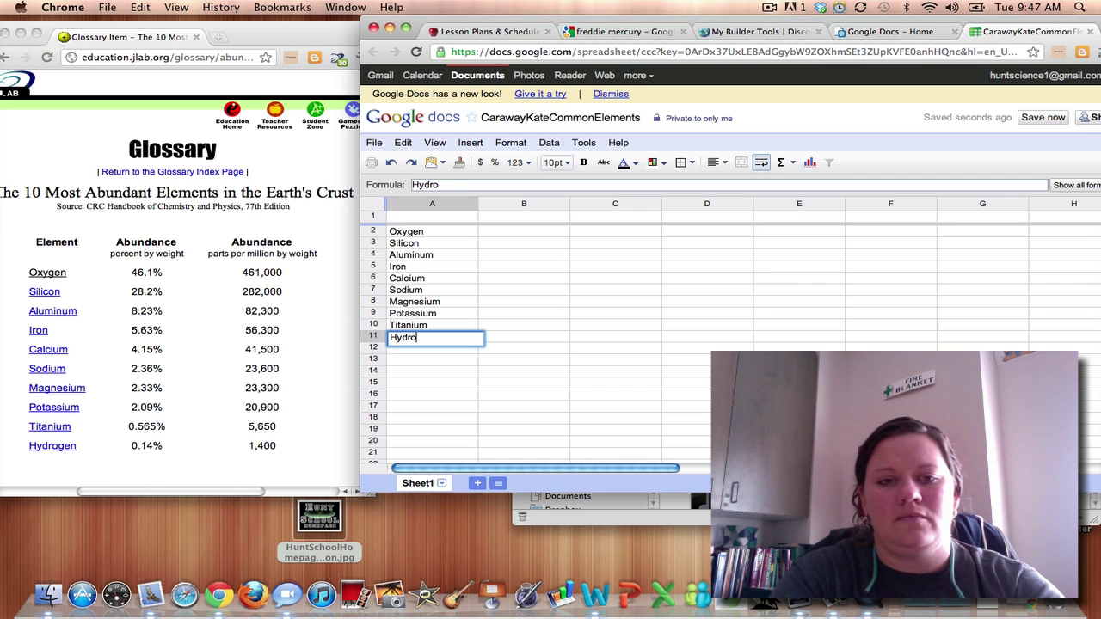
text(gen)
Enter abundances 46.1, 28.2, 8.23, 5.63 and 4.15 in B2–B6.
click(524, 325)
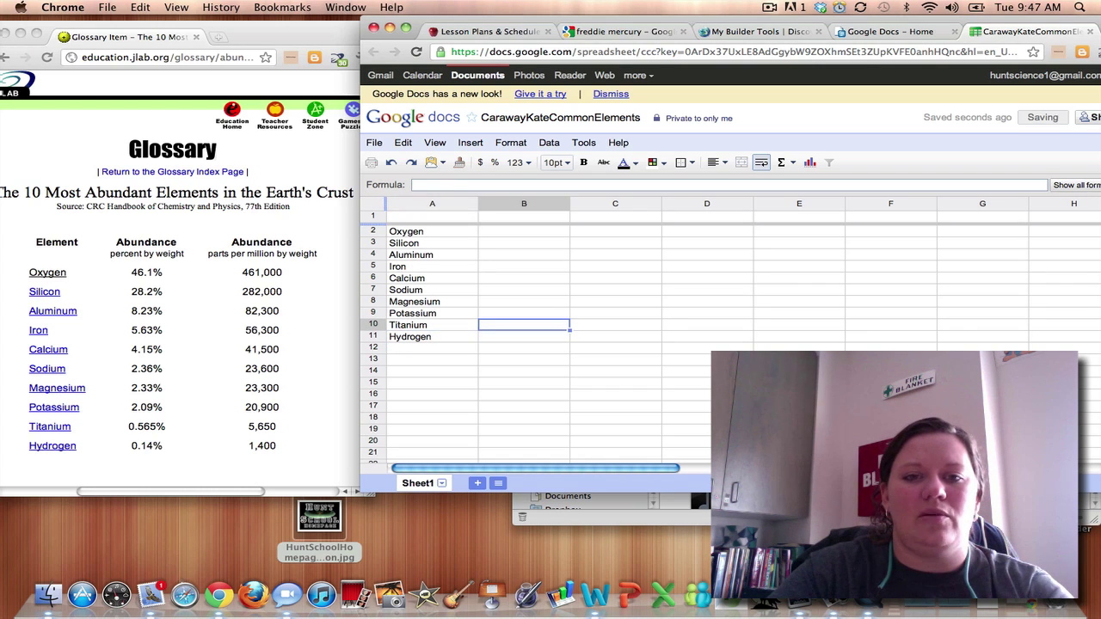
key(Up)
key(Up)
key(Up)
key(Up)
key(Up)
key(Up)
key(Up)
key(Up)
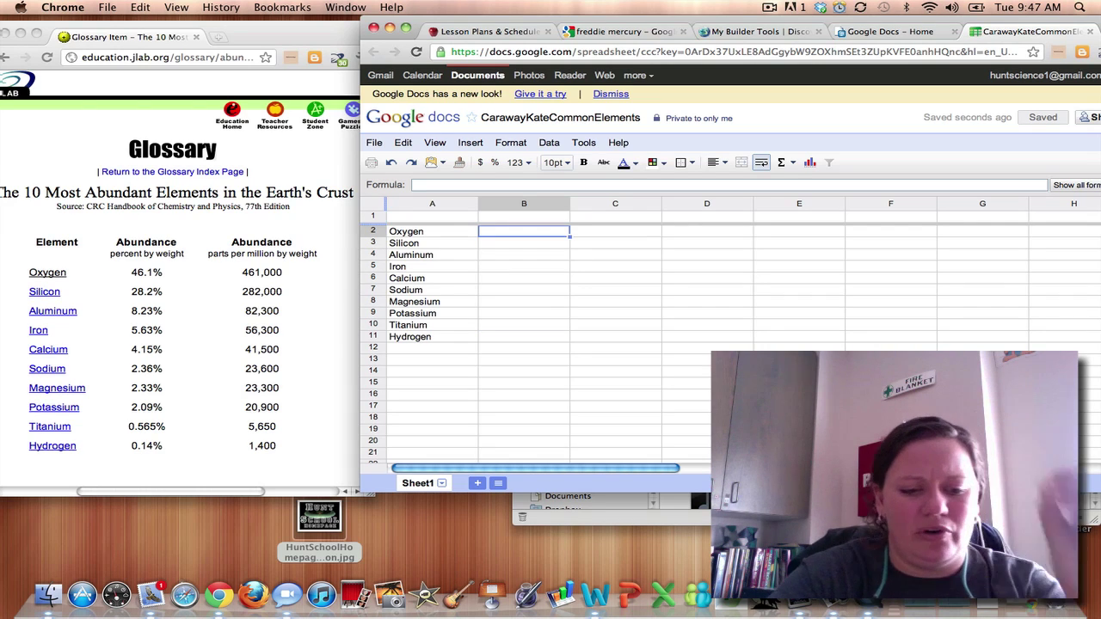
text(46.)
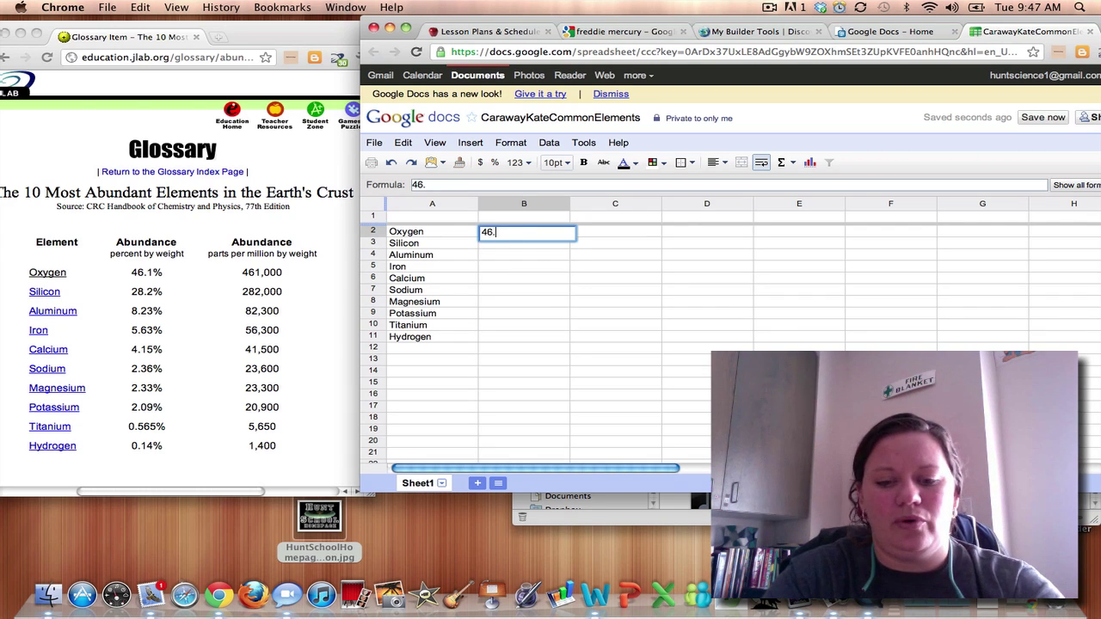
text(1)
key(Return)
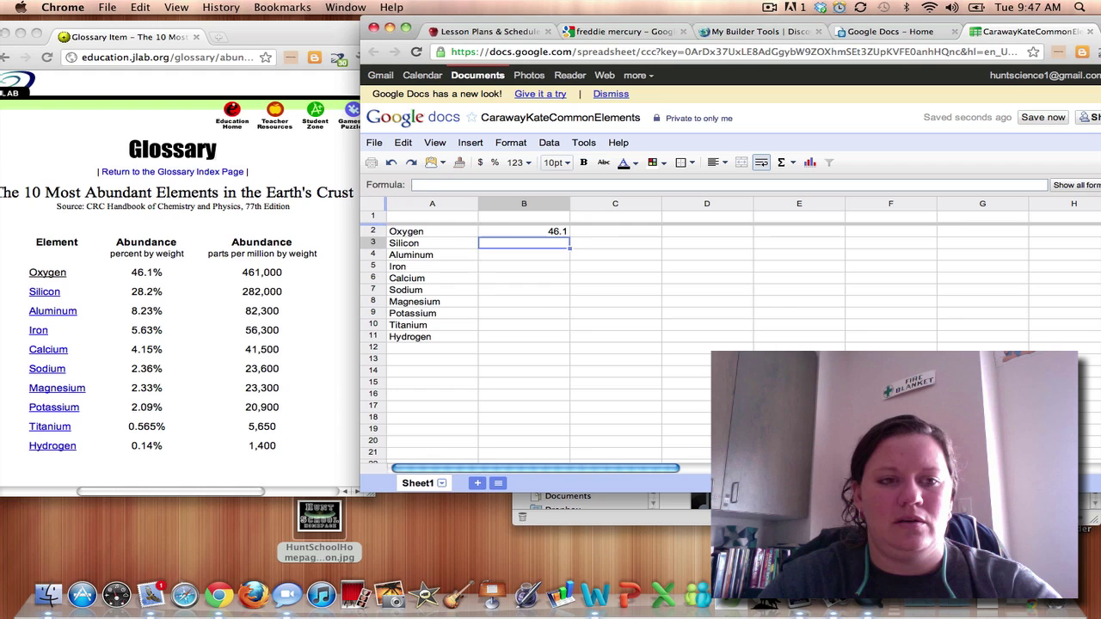
text(28.)
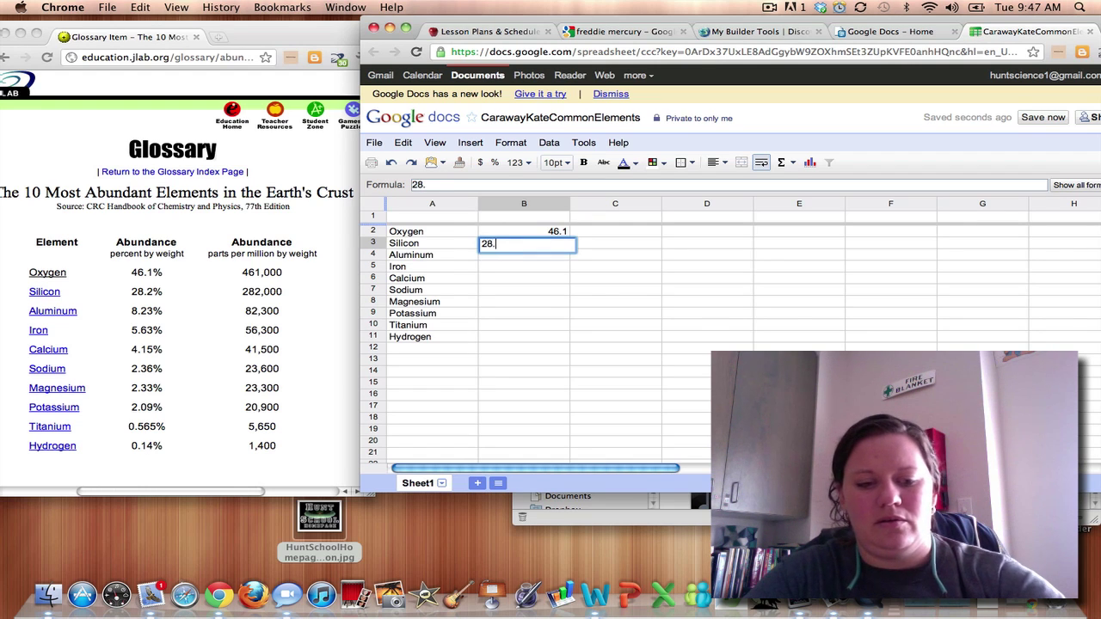
text(2)
key(Return)
text(8)
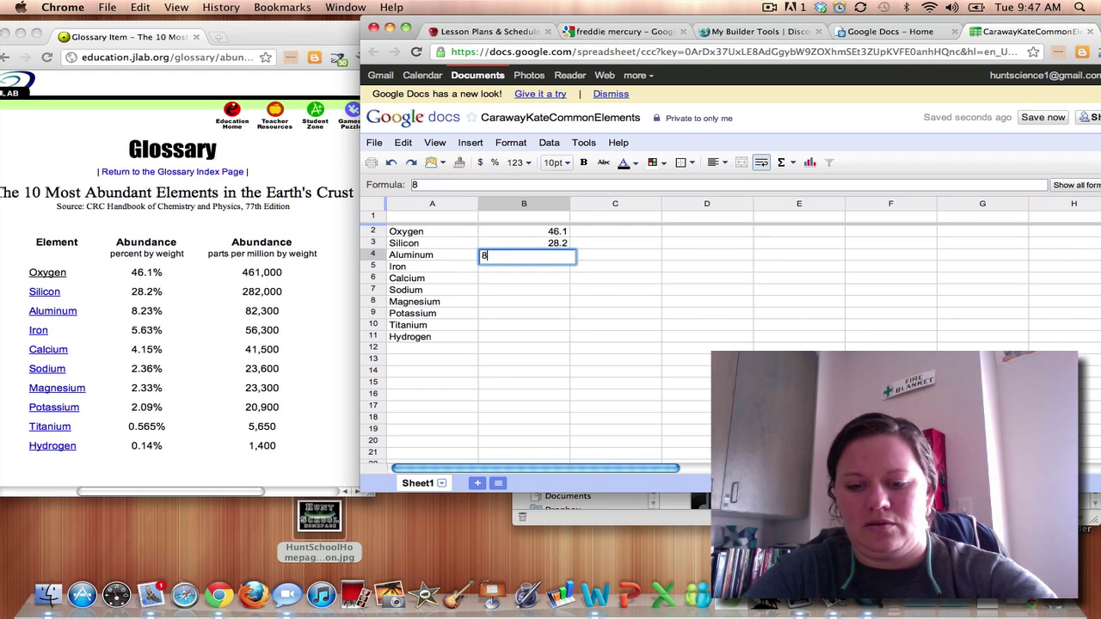
text(.23)
key(Return)
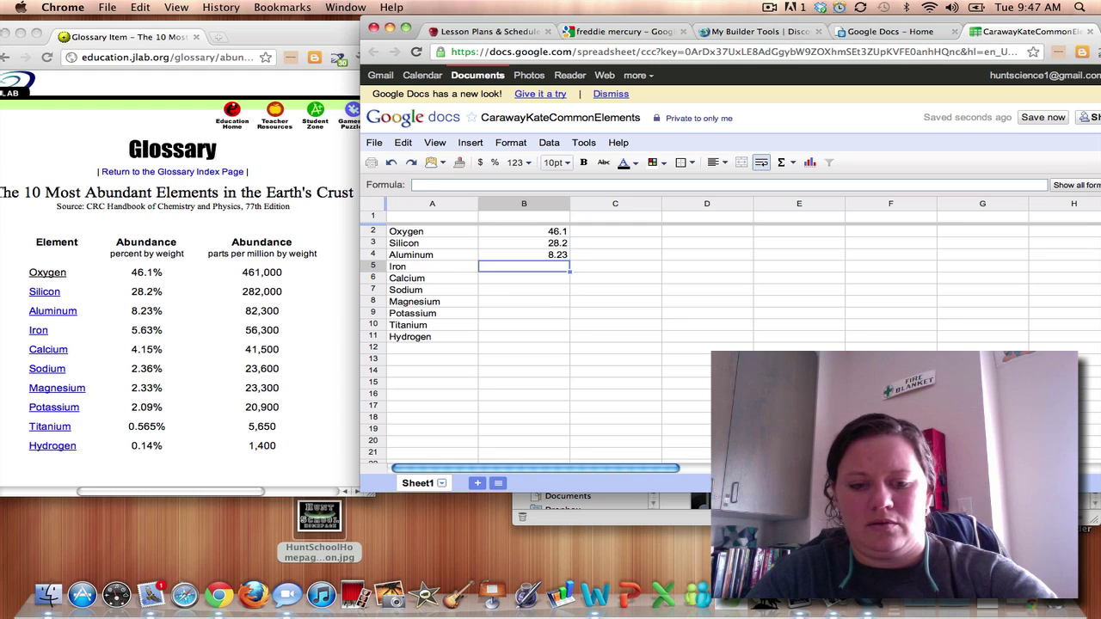
text(5.63)
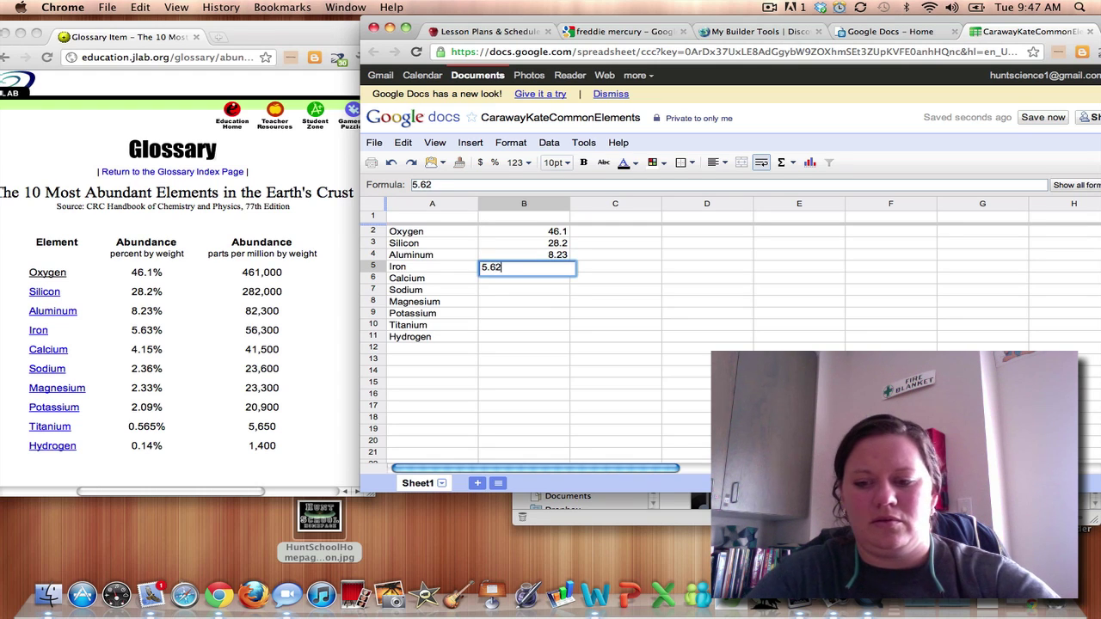
key(Return)
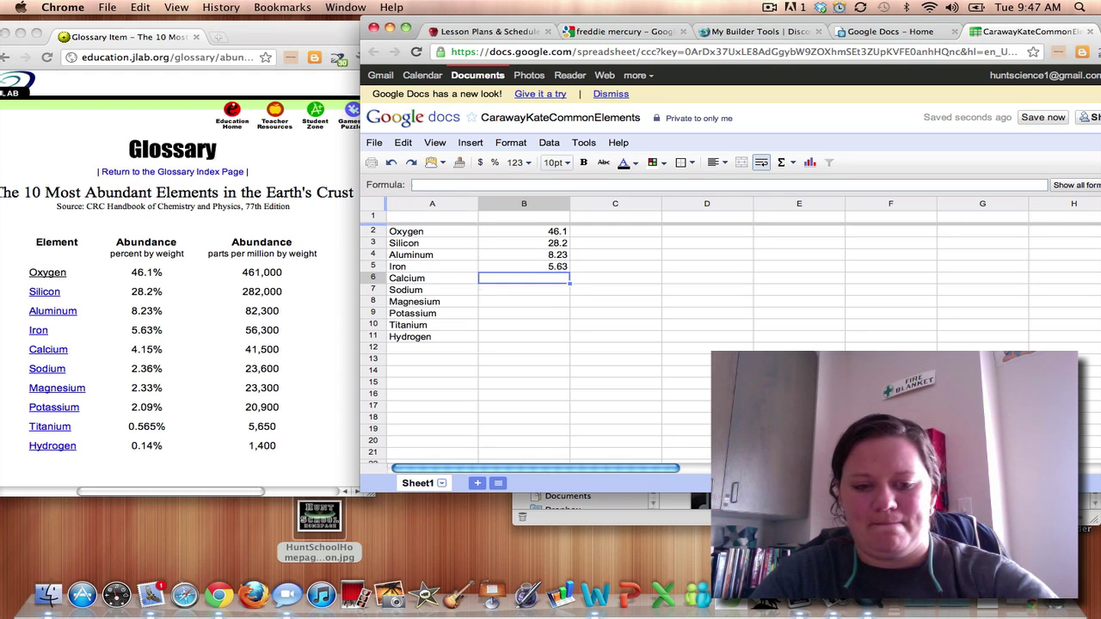
text(4)
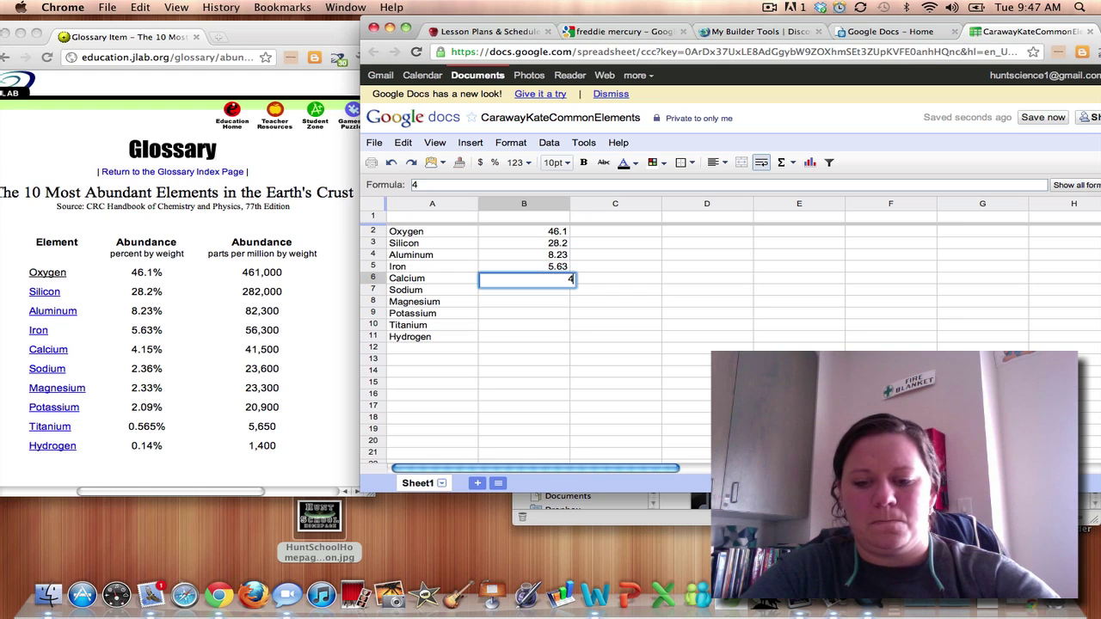
text(.15)
key(Return)
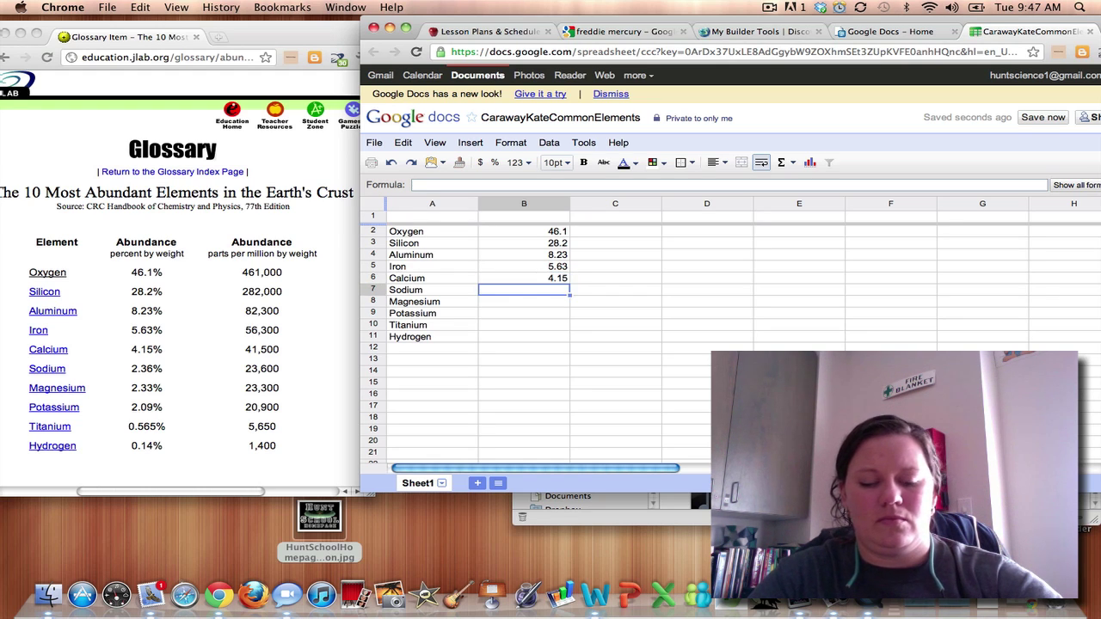
Enter abundances 2.36, 2.33, 2.09, 0.565 and 0.14 in B7–B11.
text(2.36)
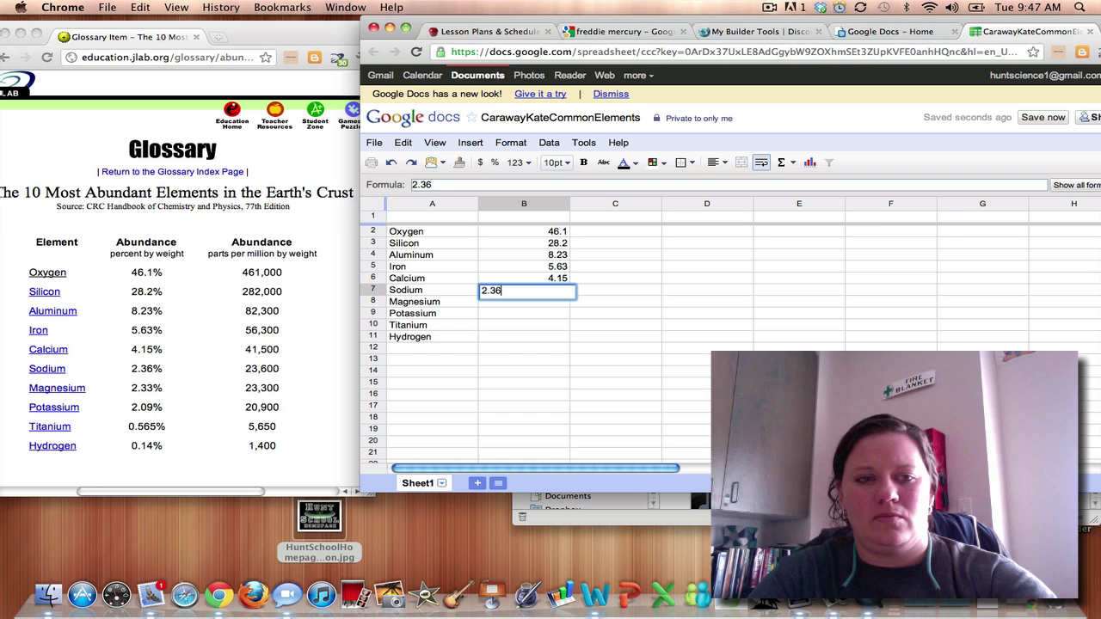
key(Return)
text(2.33)
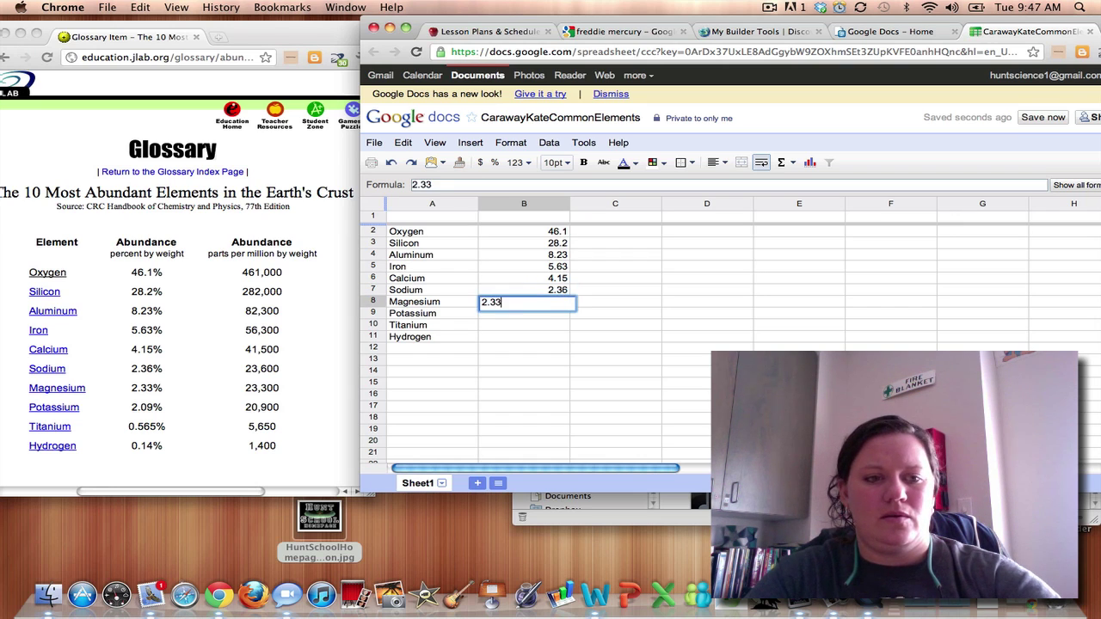
key(Return)
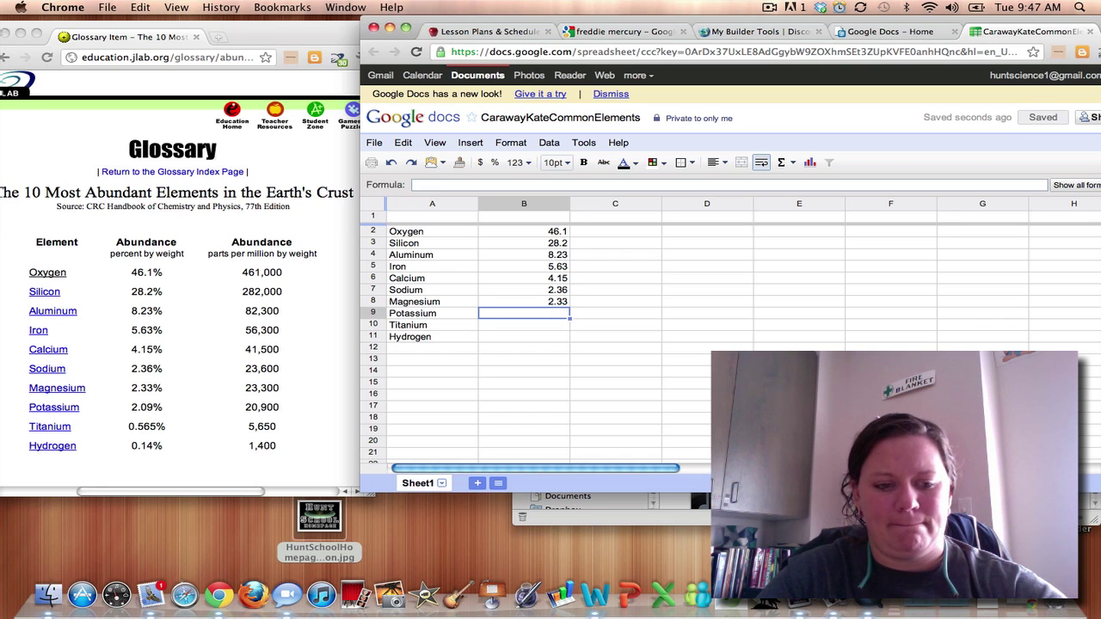
text(2.09)
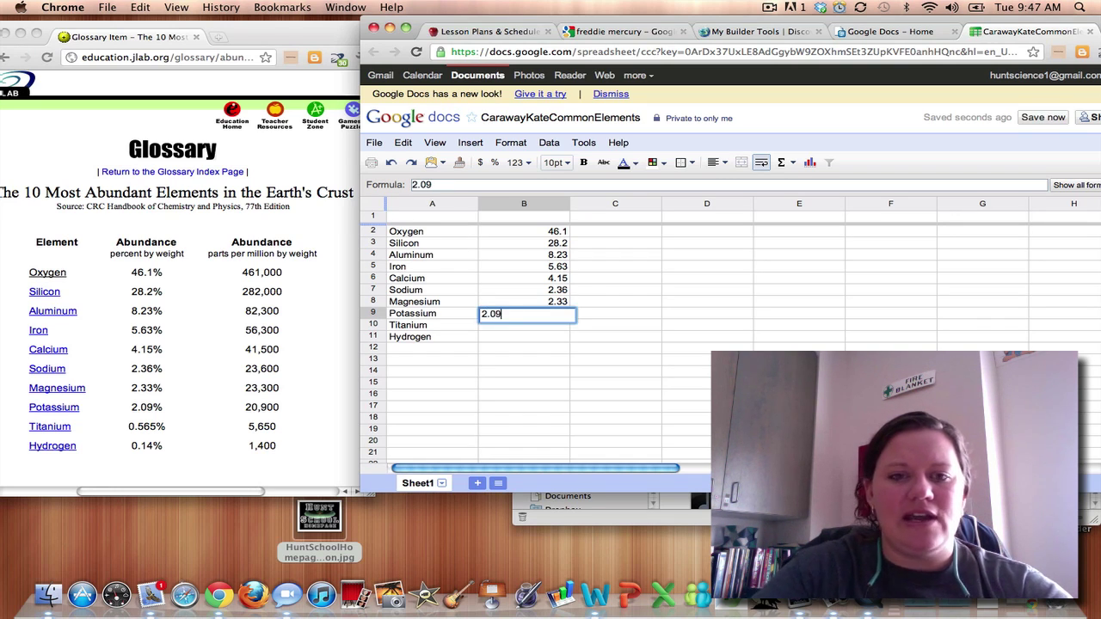
key(Return)
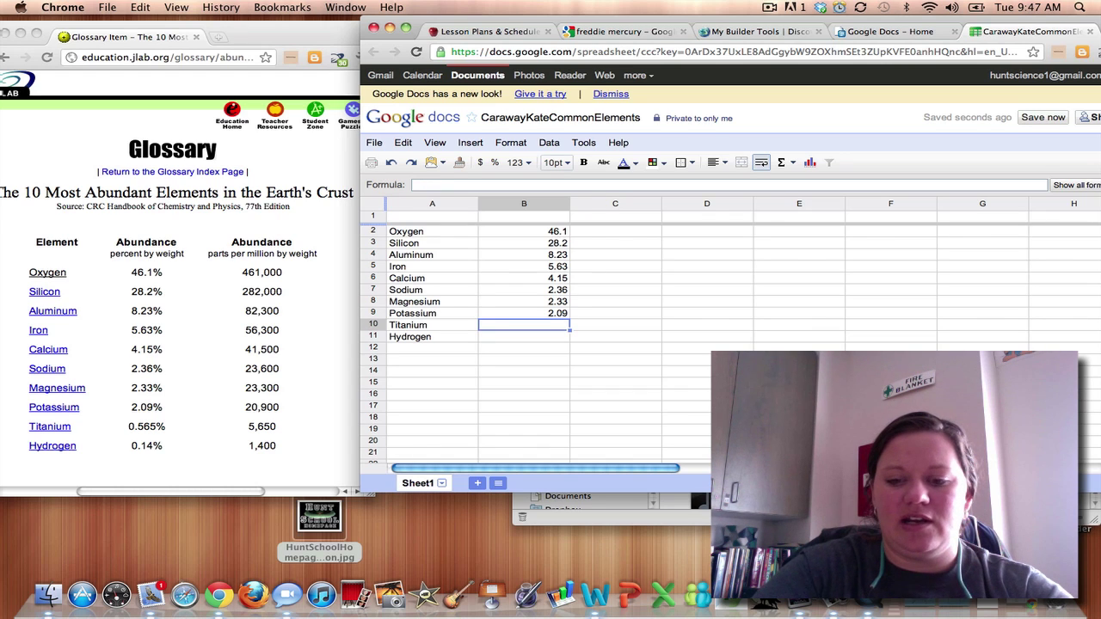
text(.)
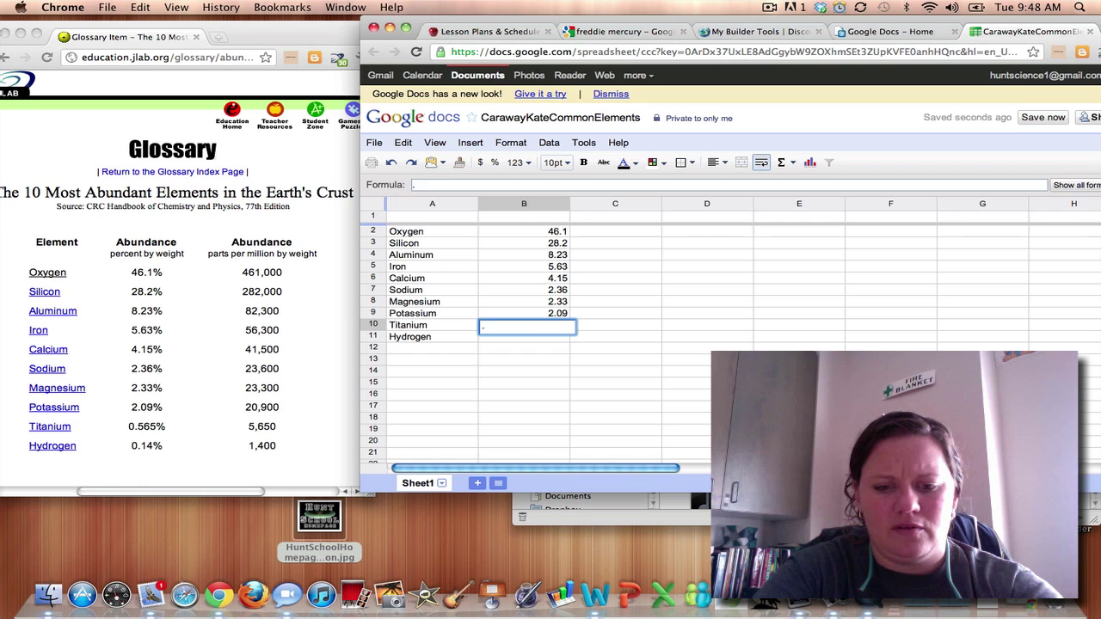
text(565)
key(Return)
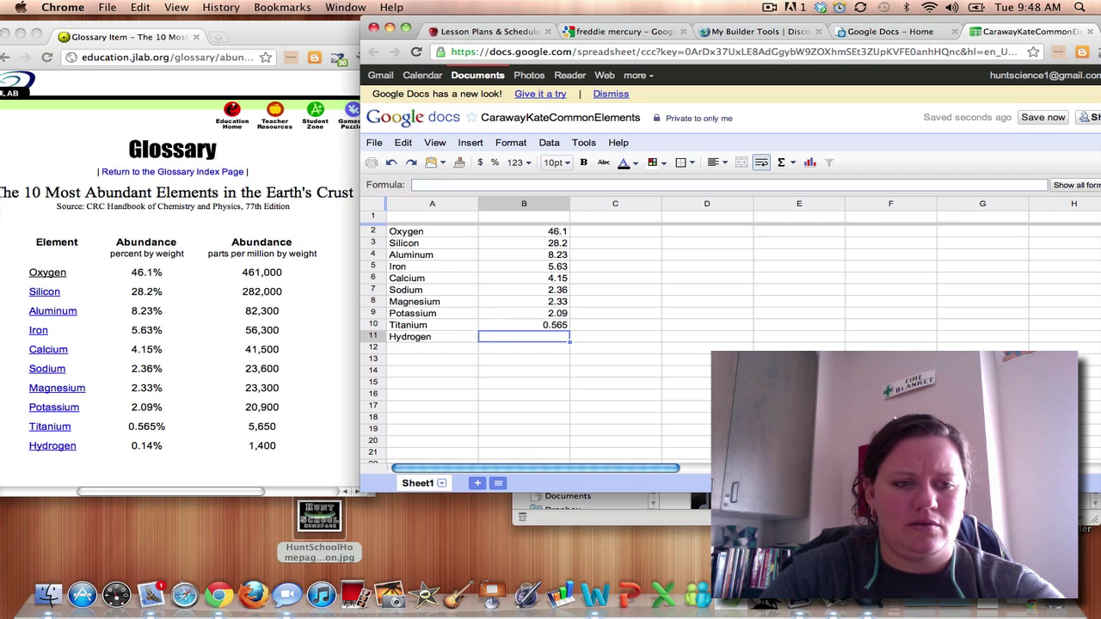
text(.)
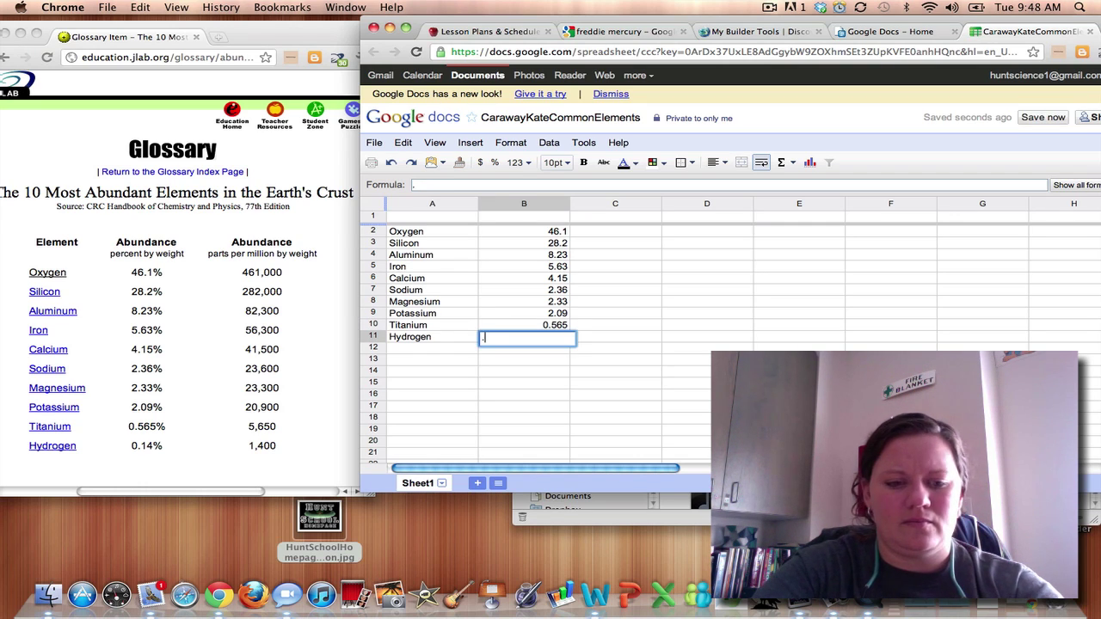
text(14)
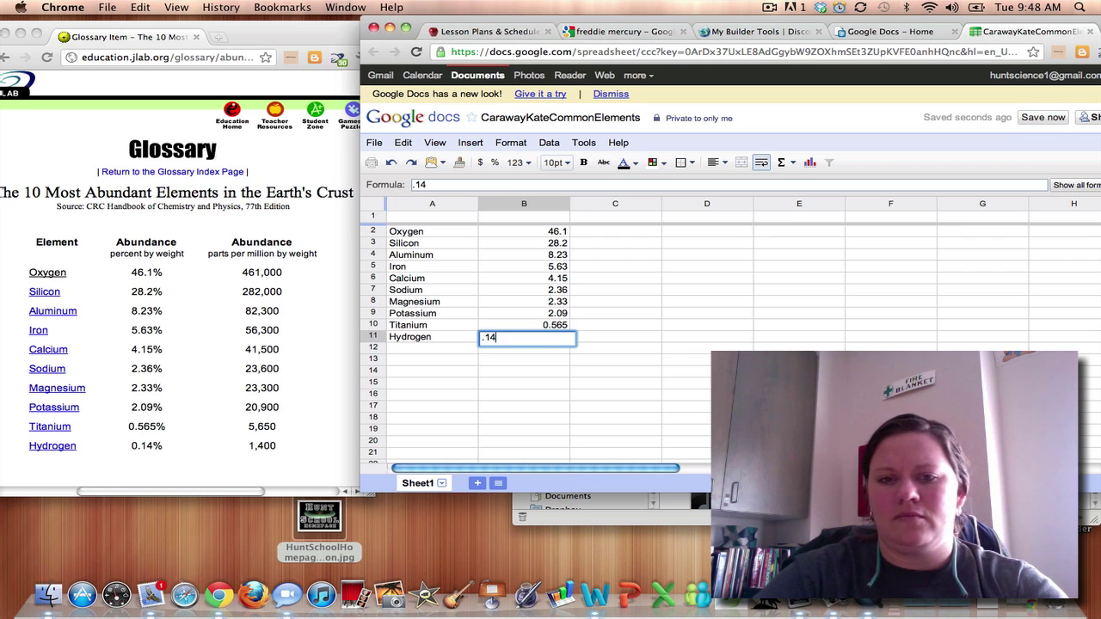
key(Return)
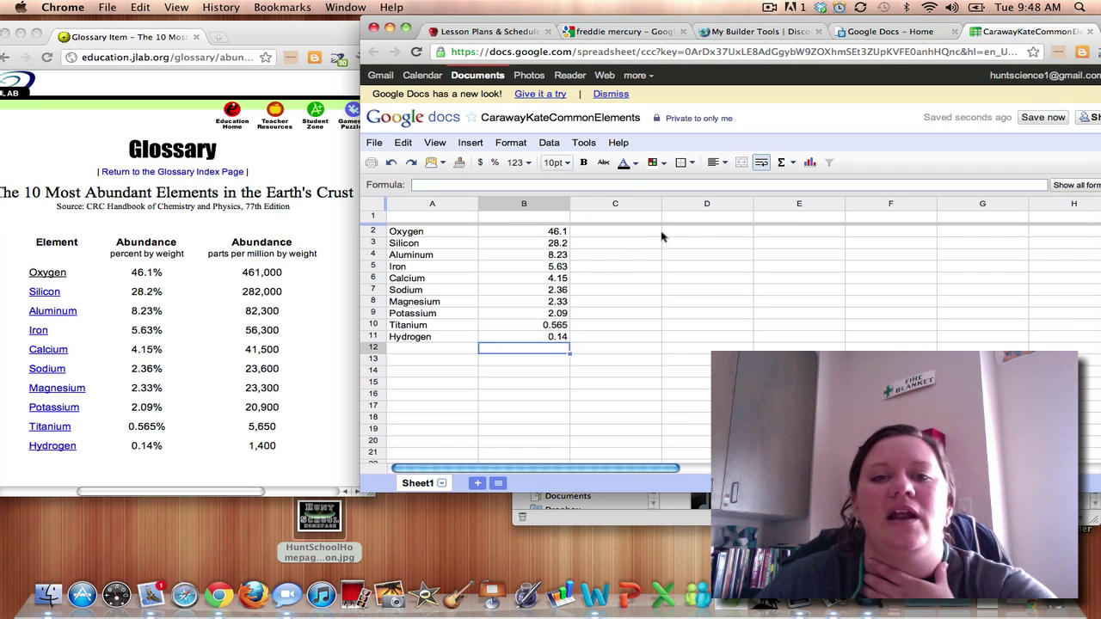
Insert a chart from the A2:B12 element data, previewed as a pie chart.
click(584, 143)
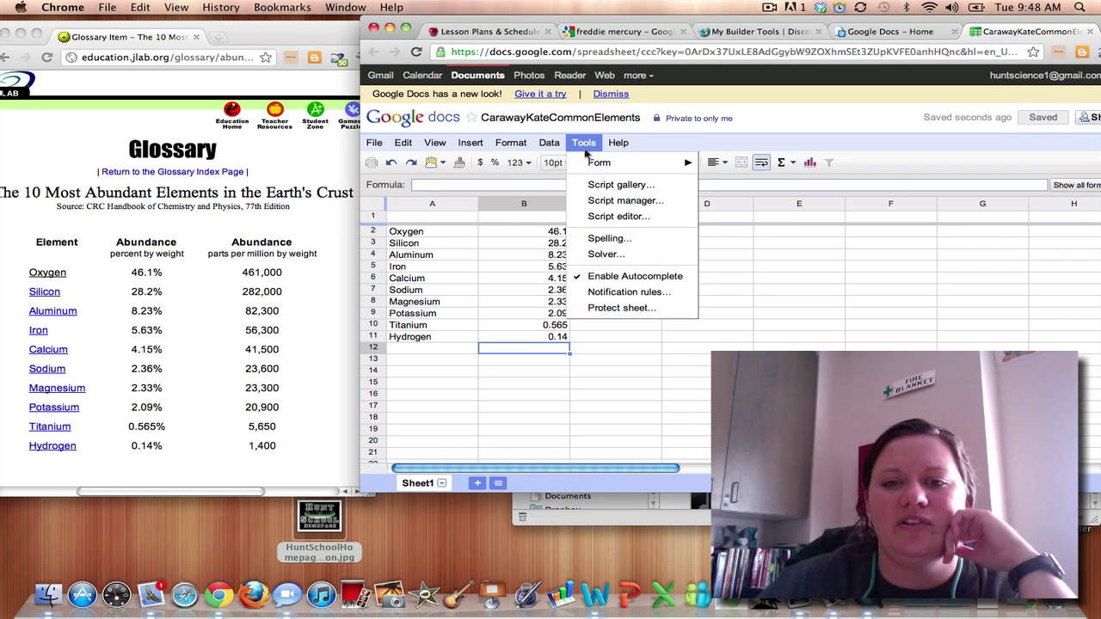
mouse_move(470, 143)
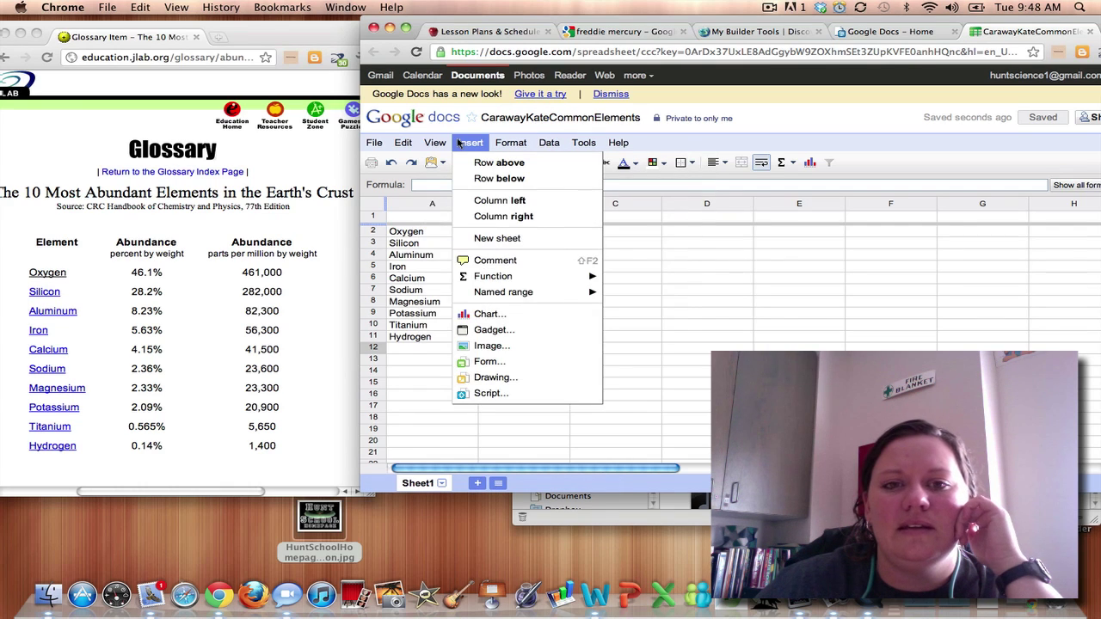
click(525, 314)
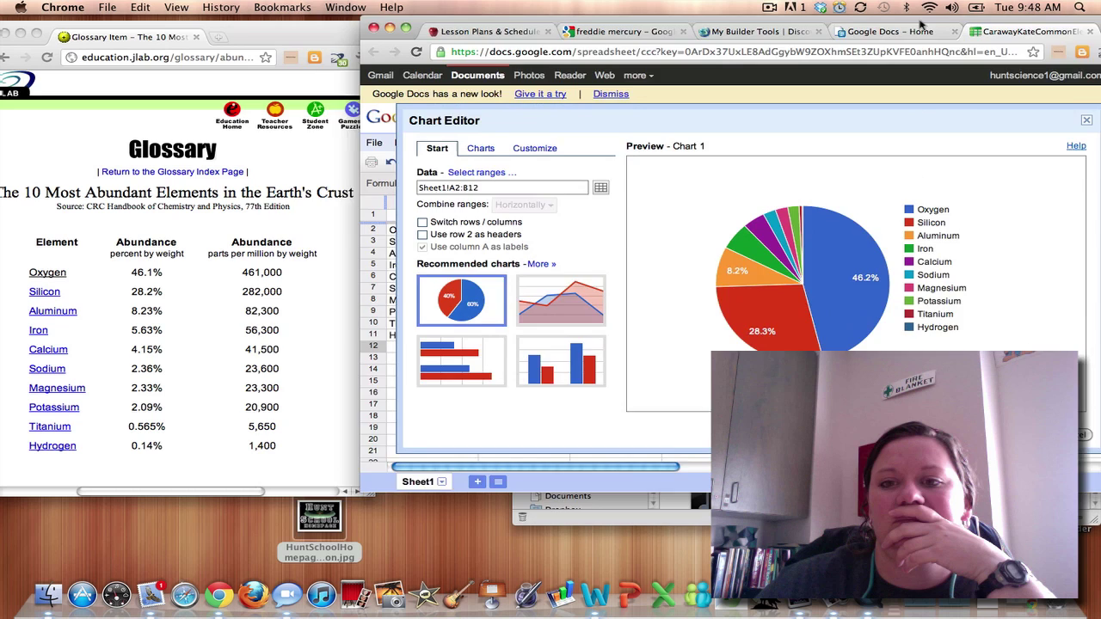
drag(922, 19, 822, 17)
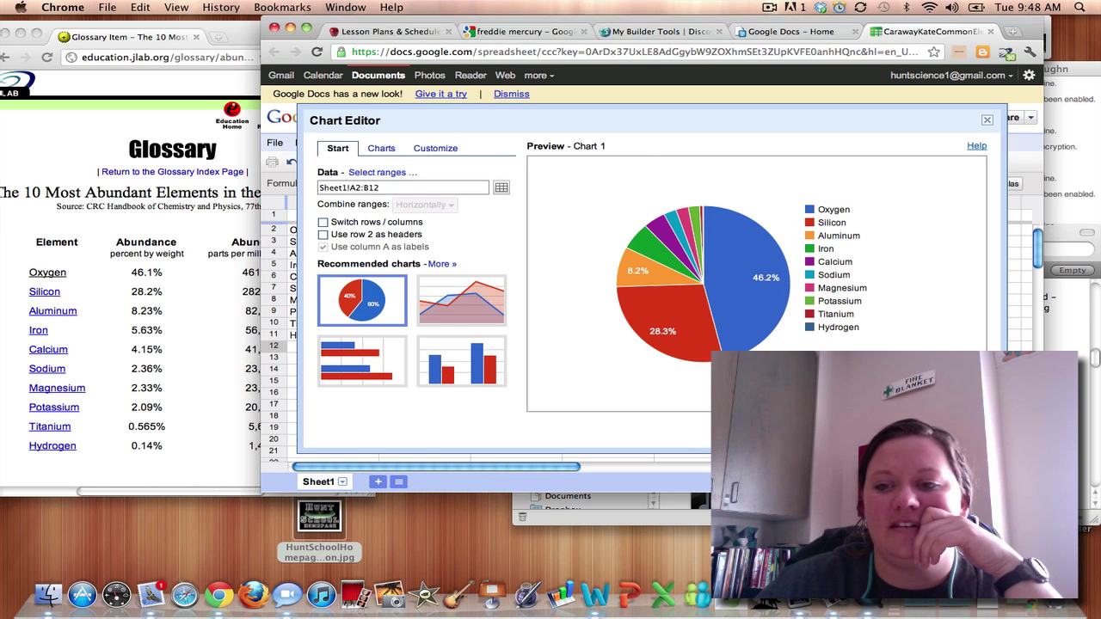
Change the chart type to a 3D pie and bring up the Customize settings.
click(379, 150)
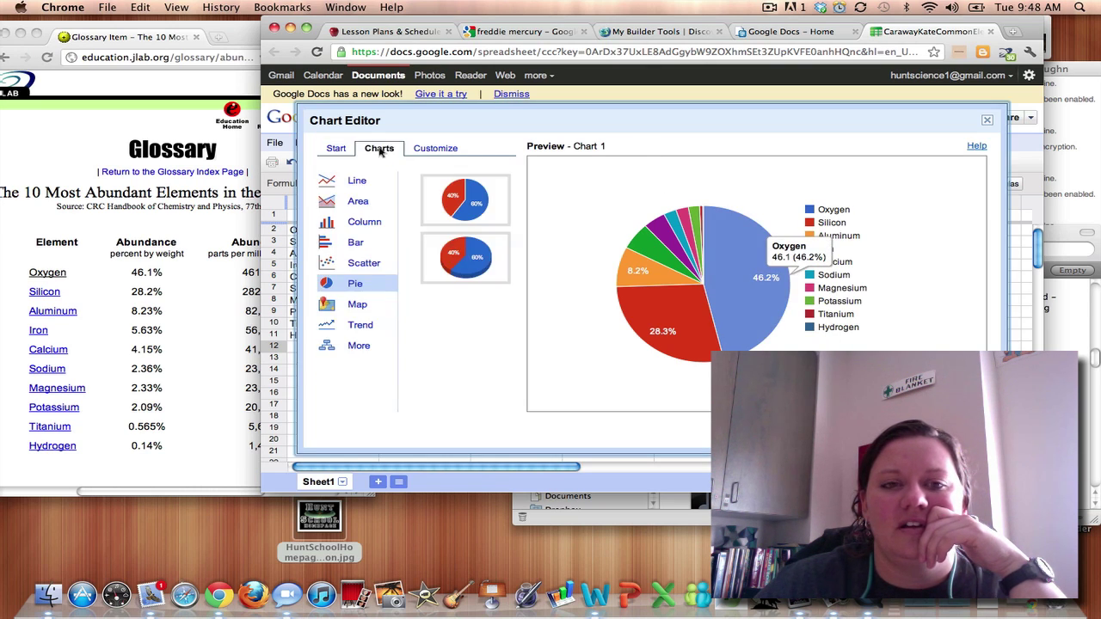
click(485, 268)
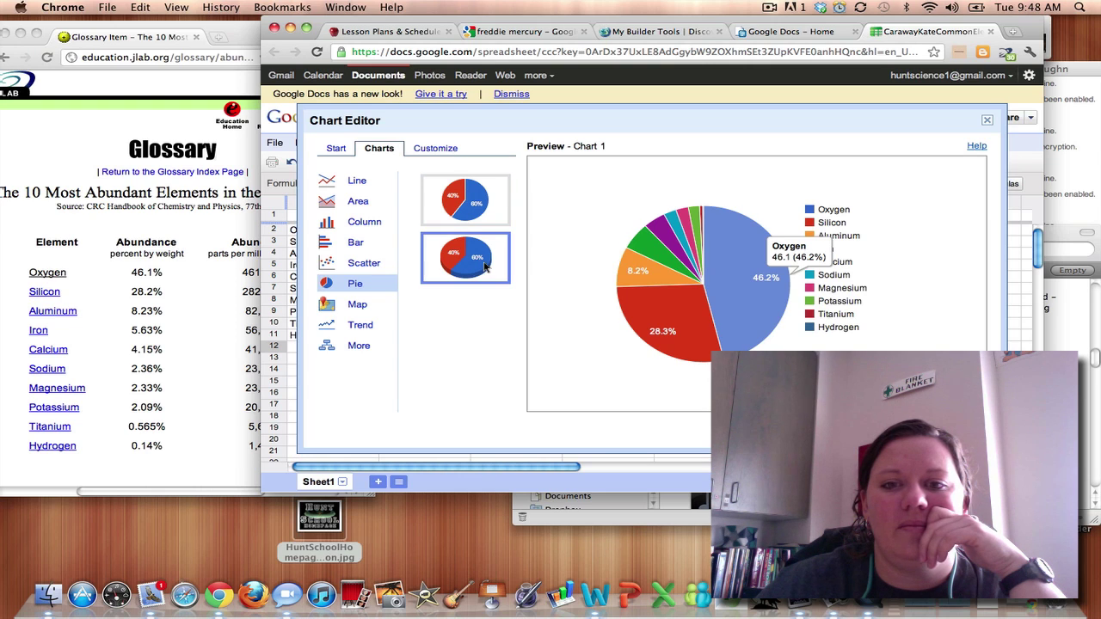
click(450, 148)
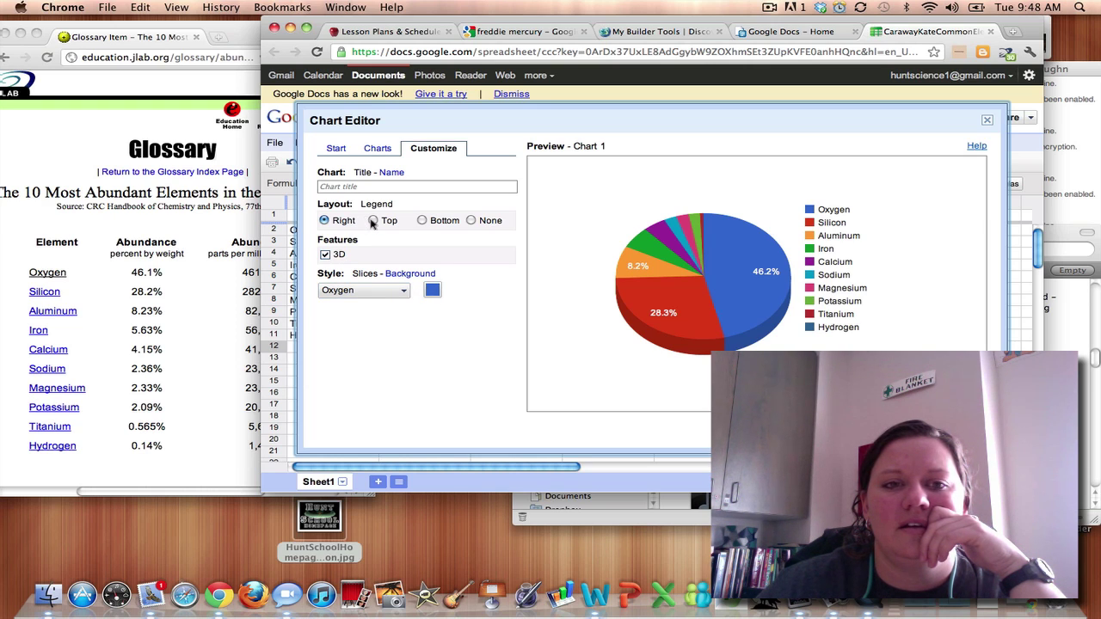
Enter 'Common Elements on Earth' as the pie chart's title, fixing typos along the way.
click(368, 186)
text(C)
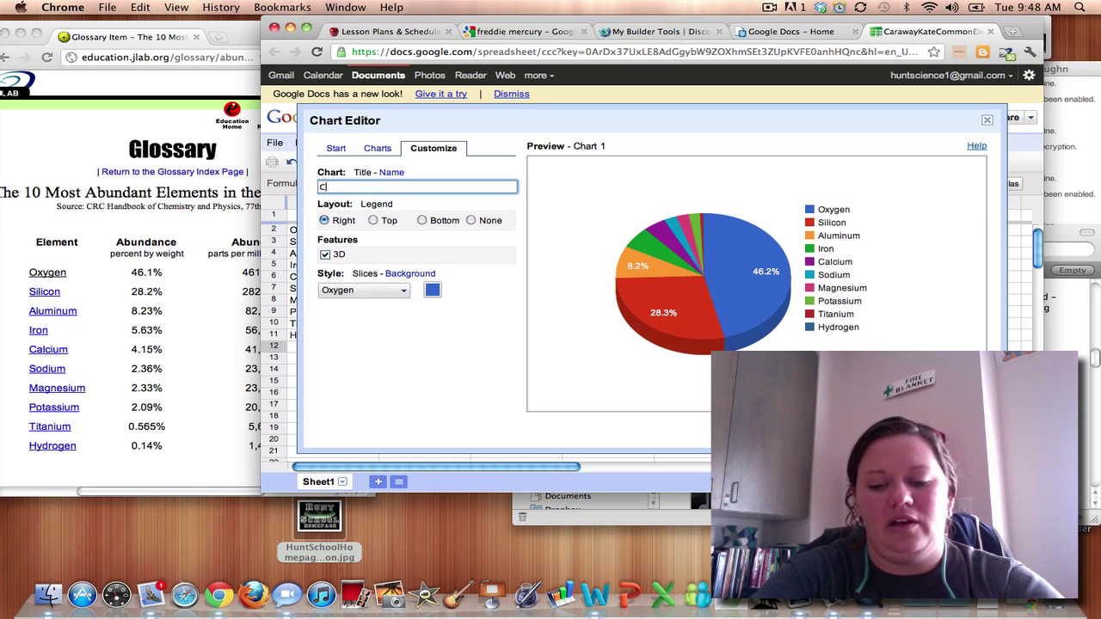
text(o)
text(M)
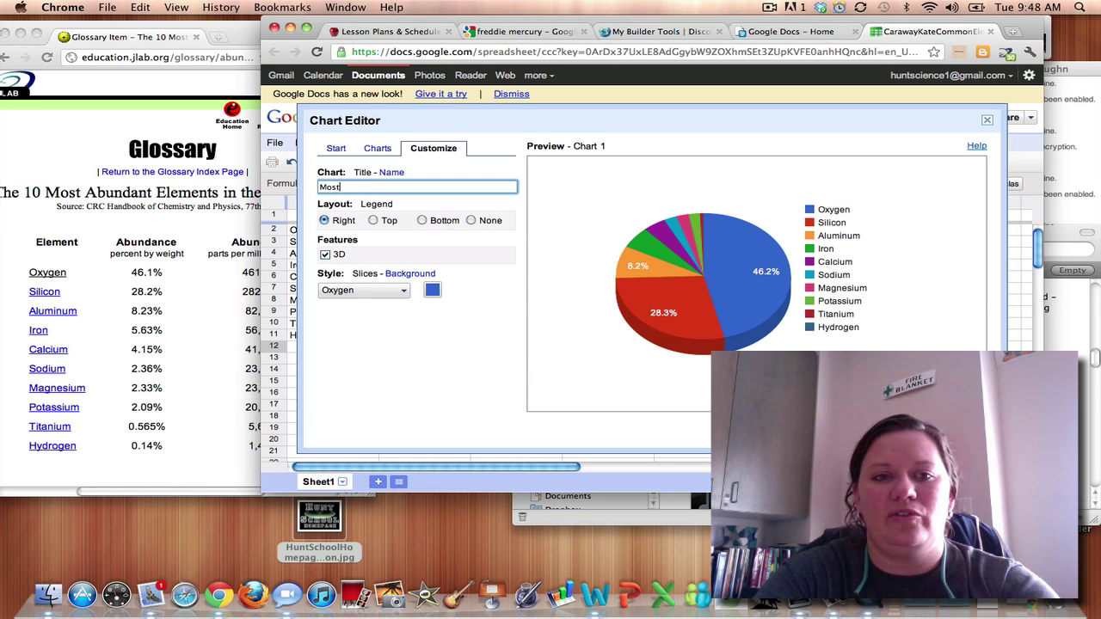
text(Common E)
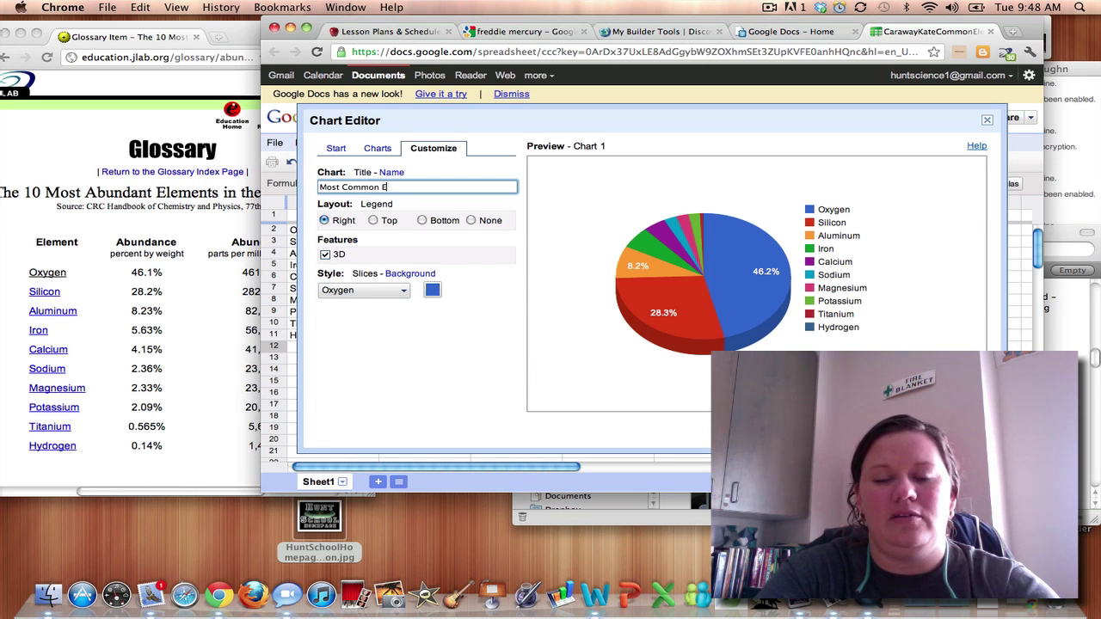
text(leem)
key(BackSpace)
key(BackSpace)
text(ments on ear)
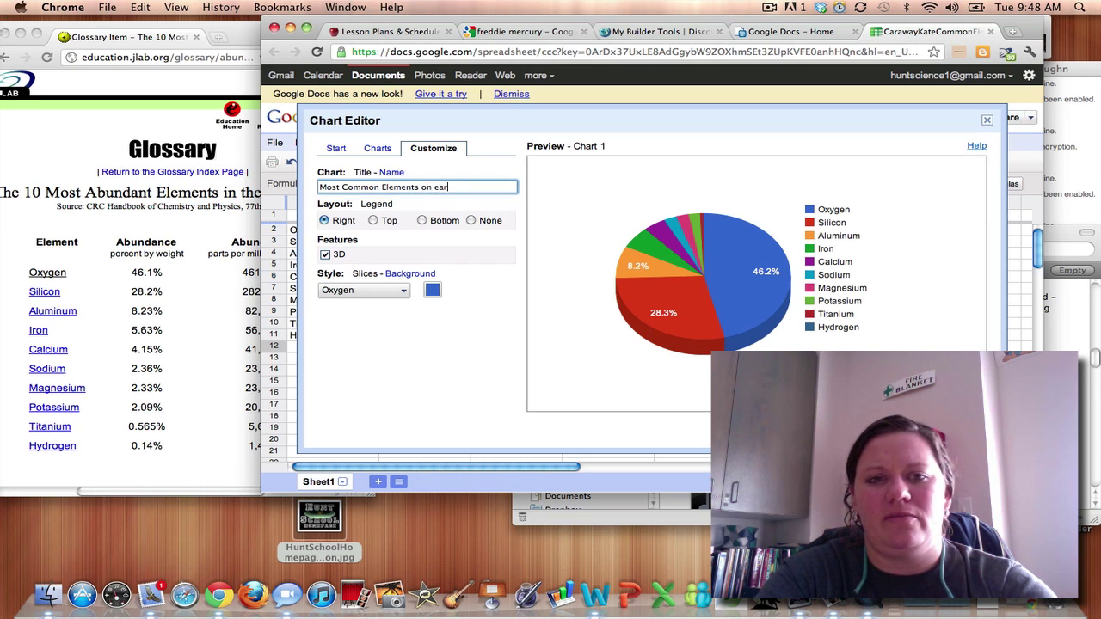
key(BackSpace)
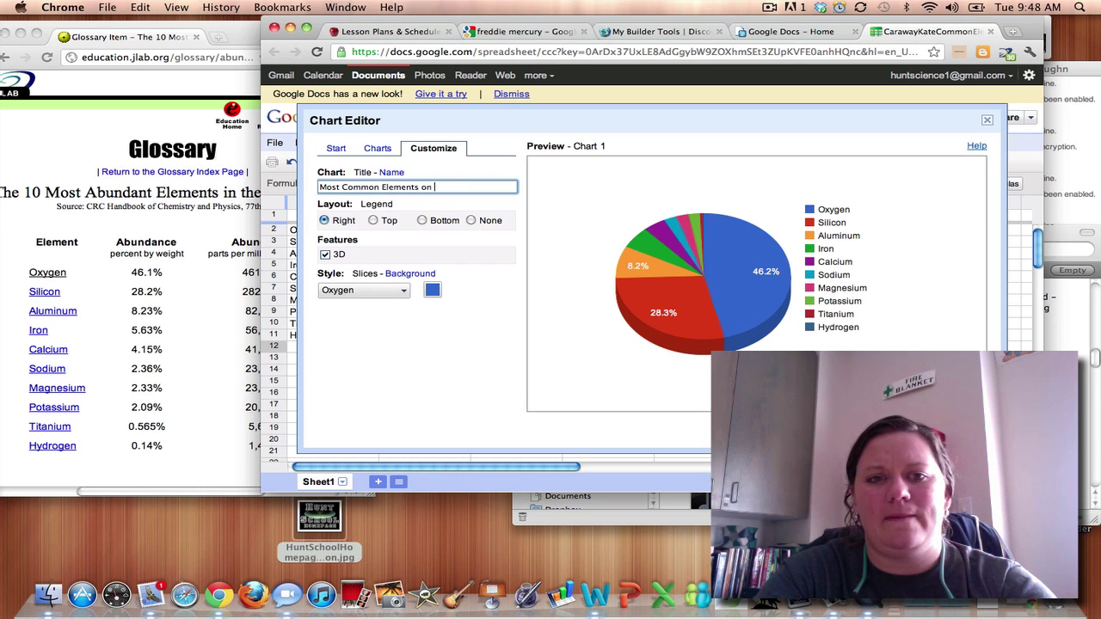
text(Earth)
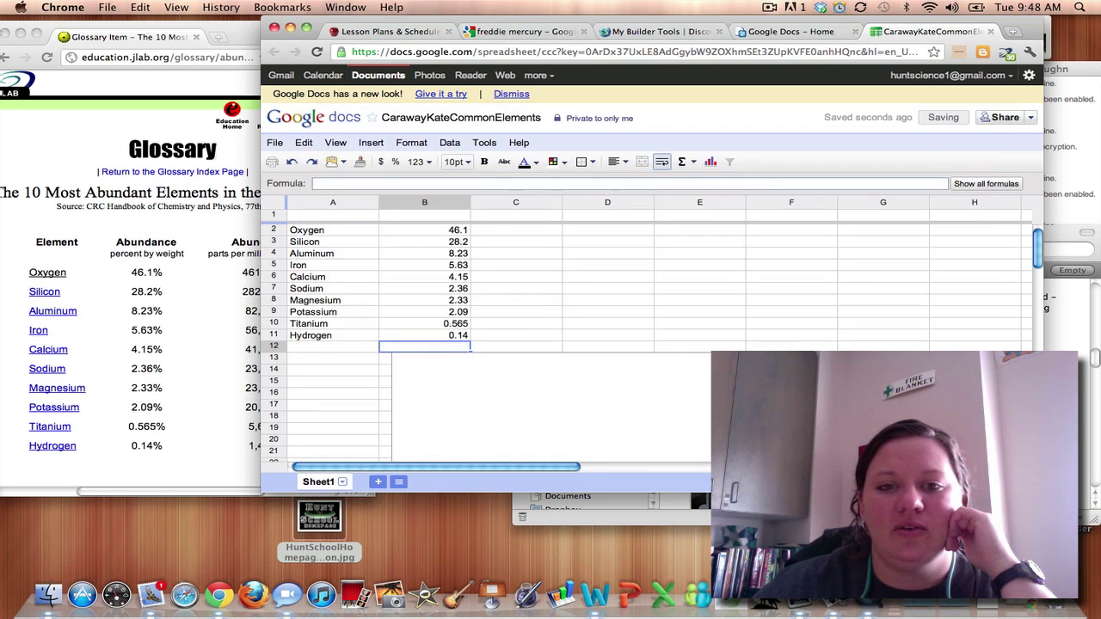
Relabel the first two elements as Oxygen (O) and Silicon (Si).
click(324, 230)
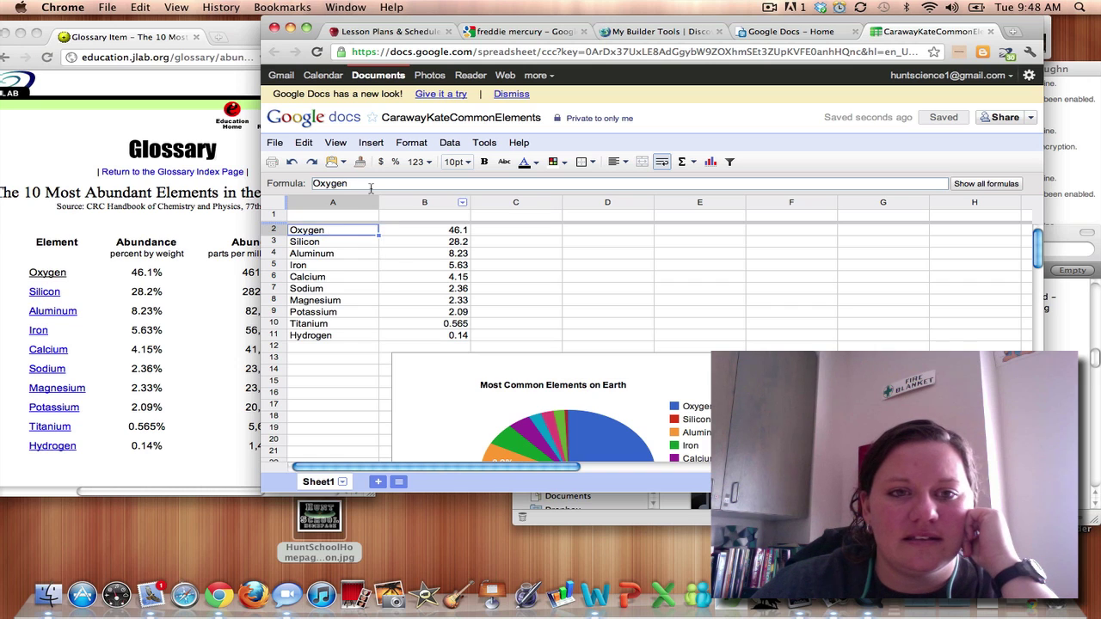
key(Return)
text(()
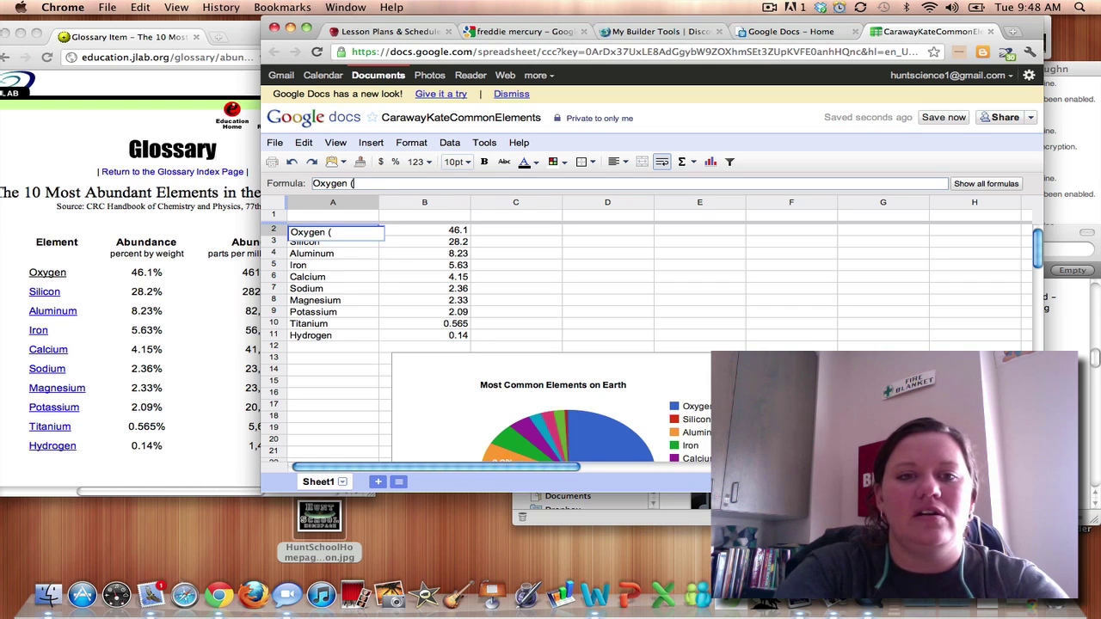
text(O)
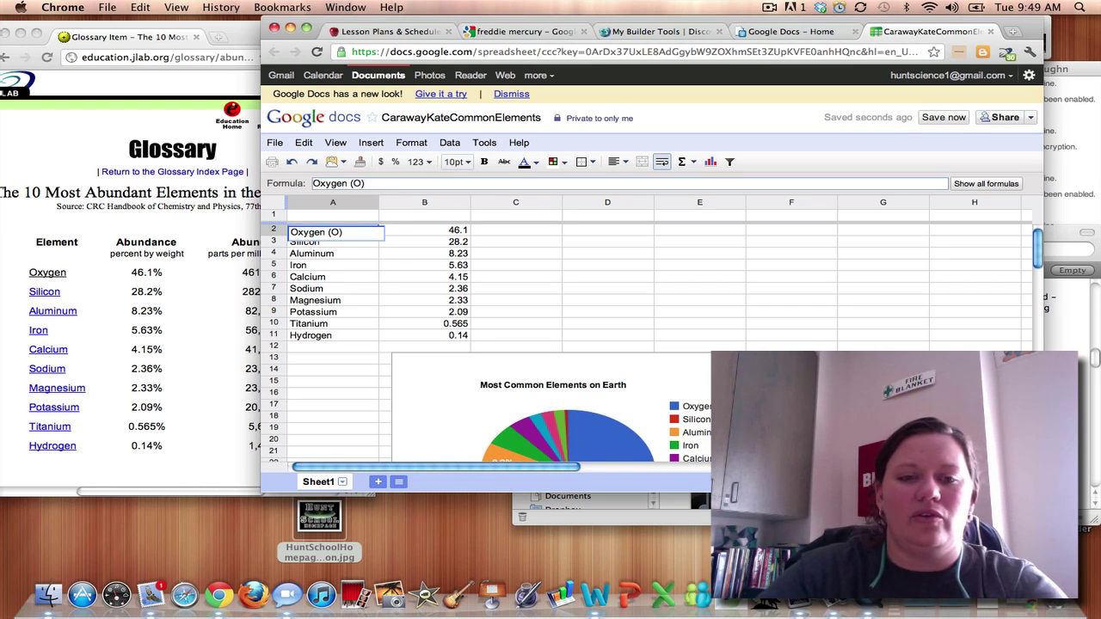
text())
key(Return)
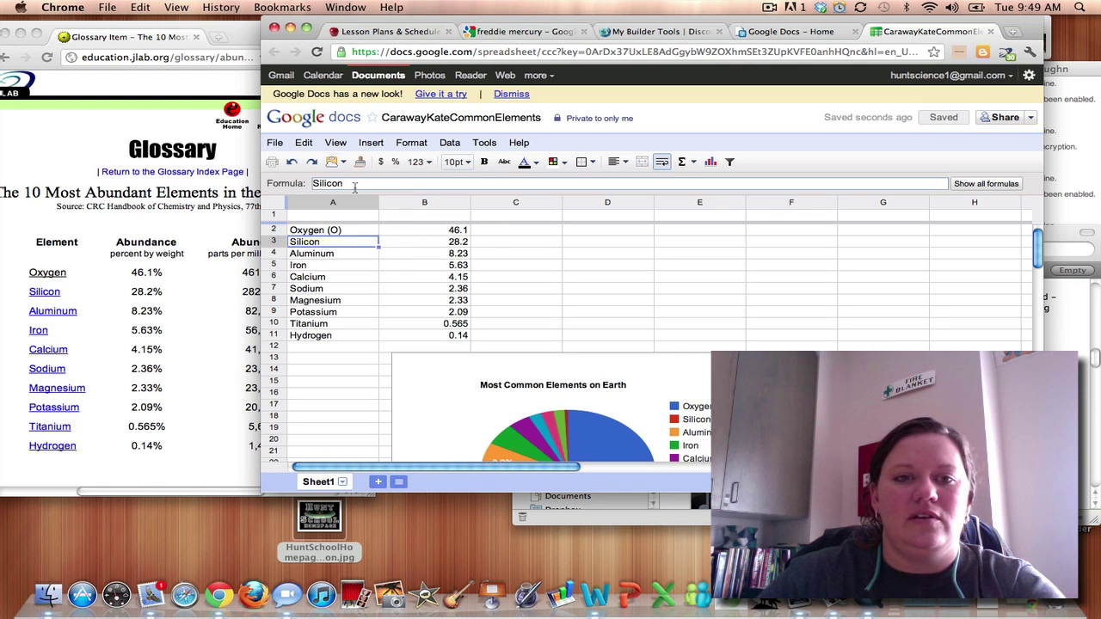
click(353, 184)
text(()
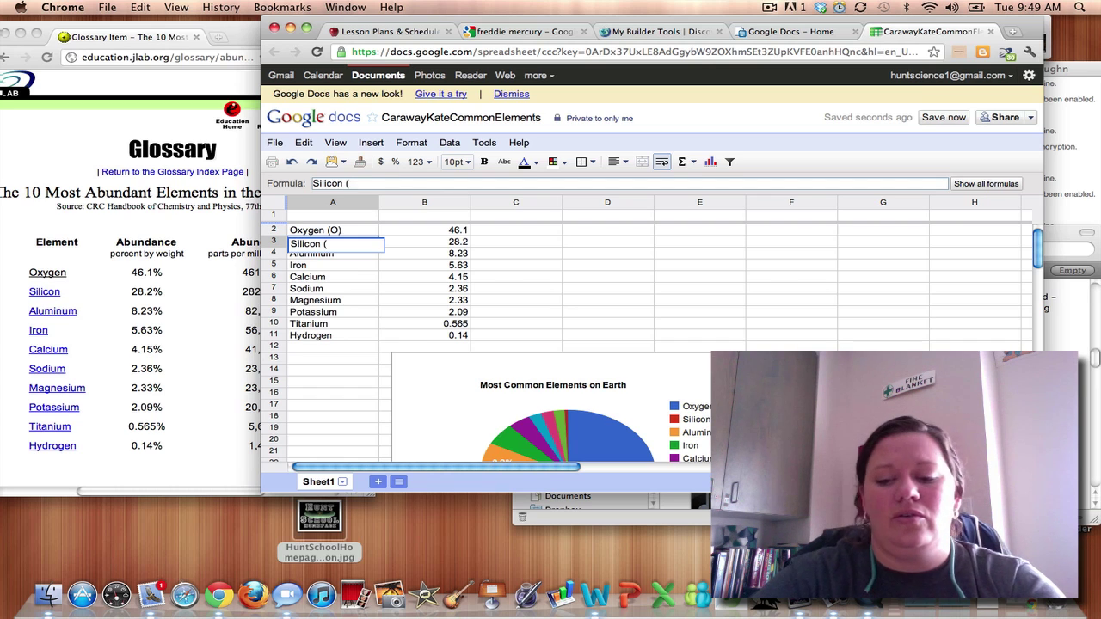
text(Si)
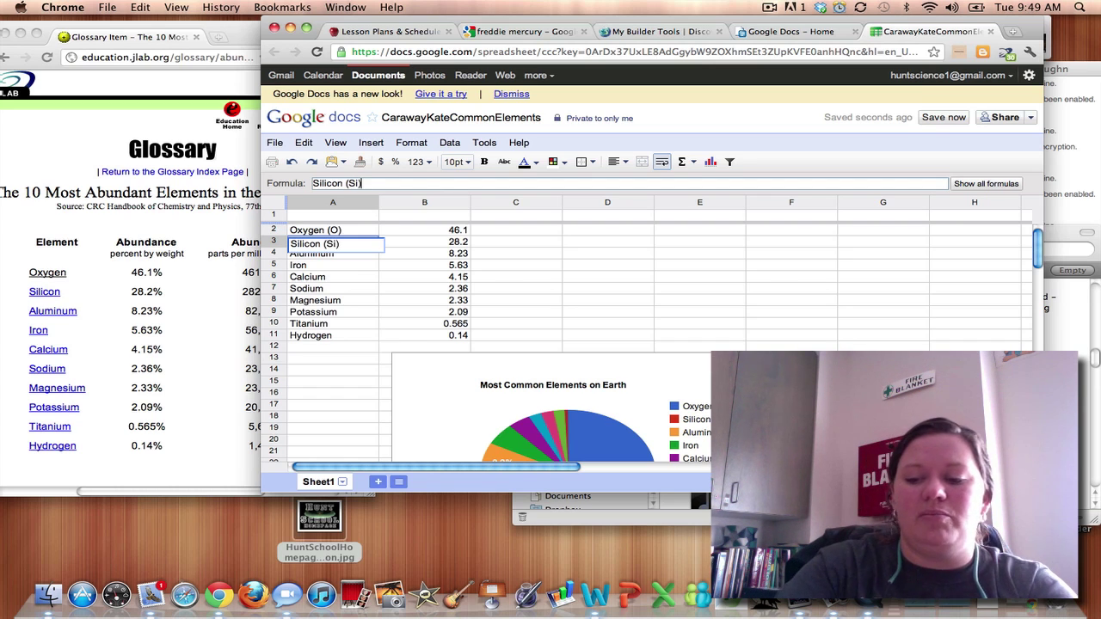
text())
key(Return)
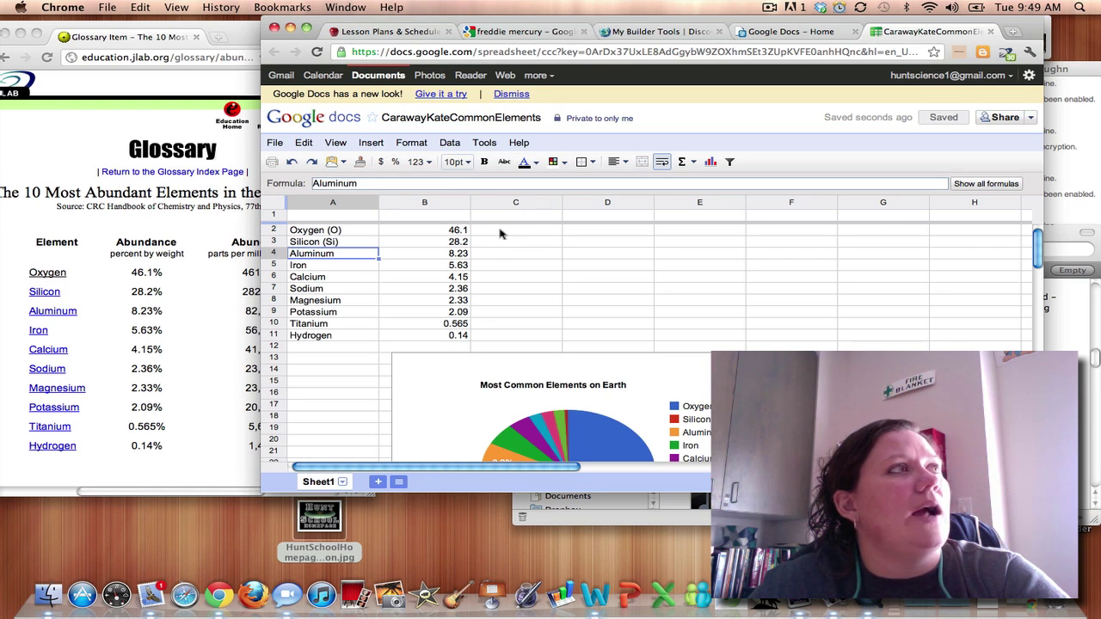
Add symbols to make Aluminum (Al), Iron (Fe) and Calcium (Ca).
double_click(362, 260)
text((Al)
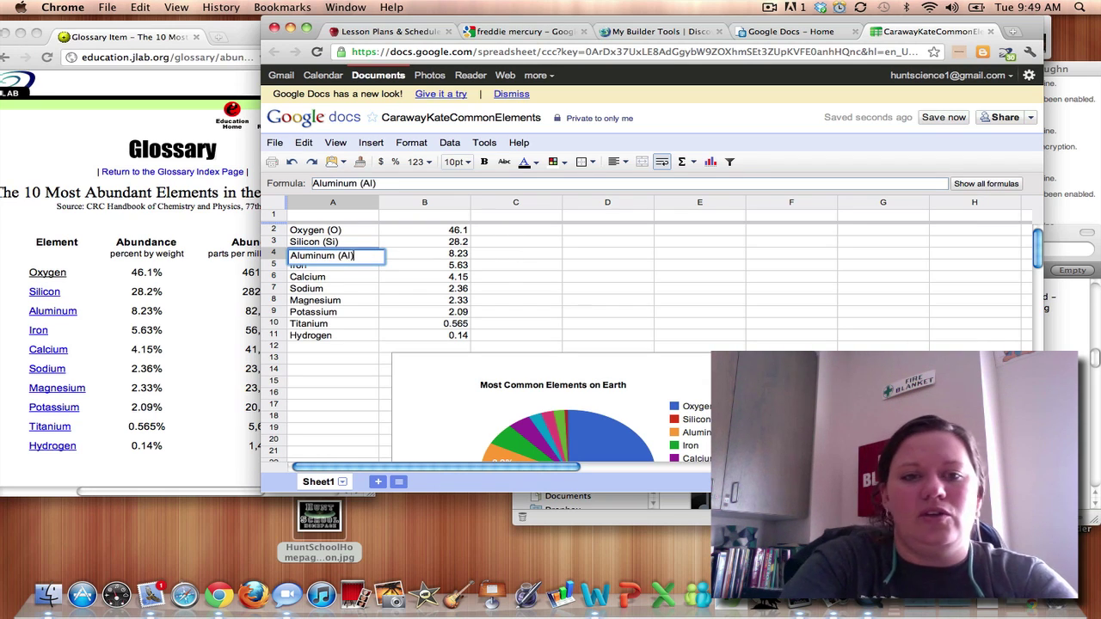
key(Return)
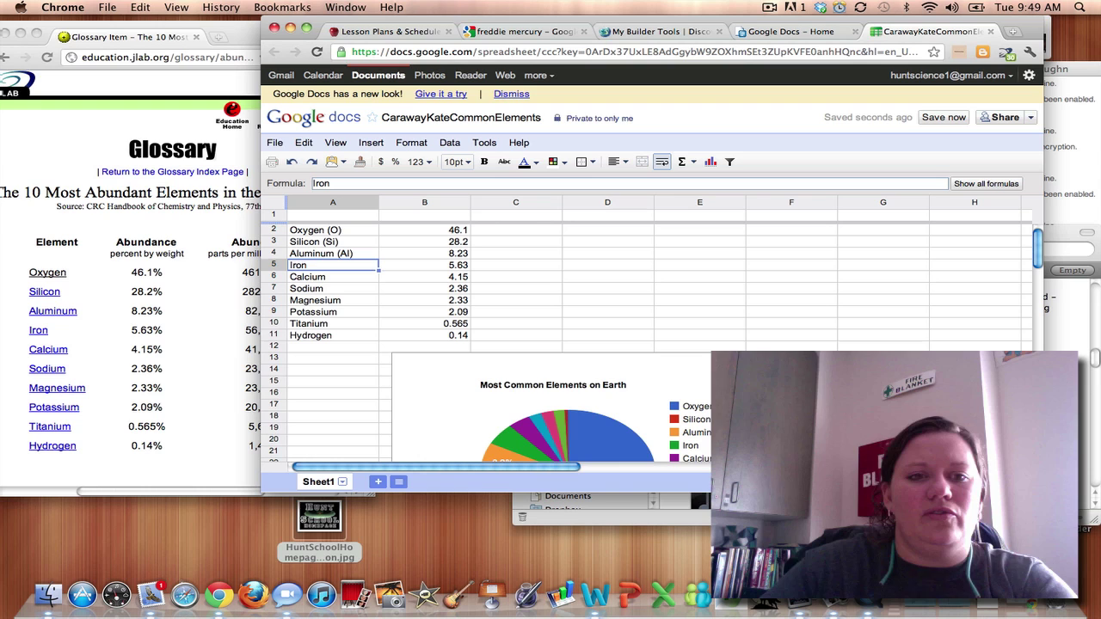
double_click(346, 268)
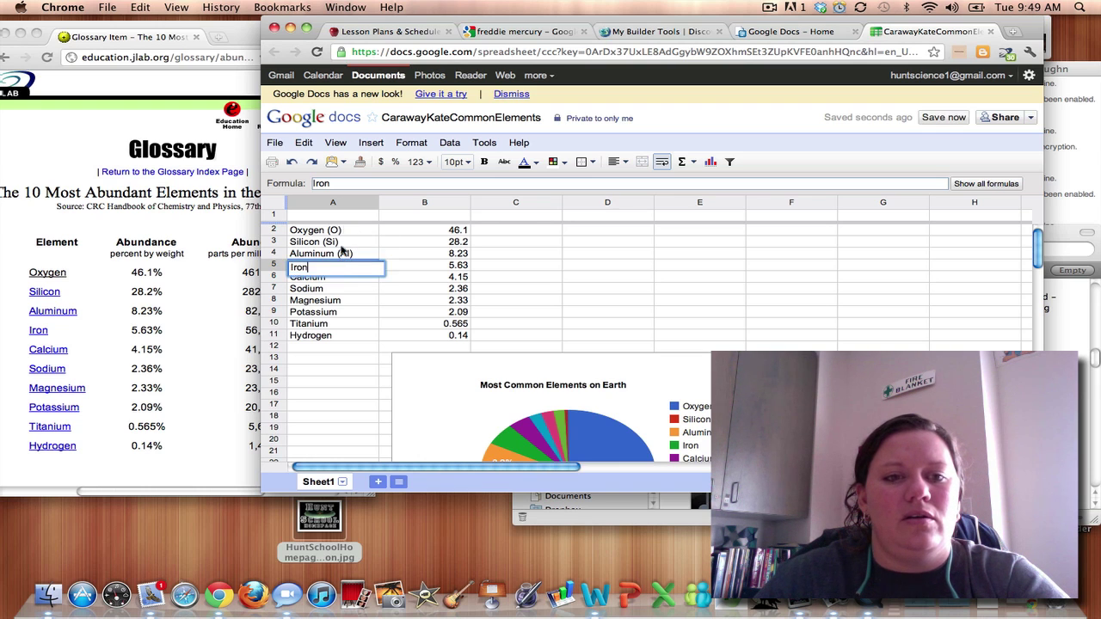
text((F)
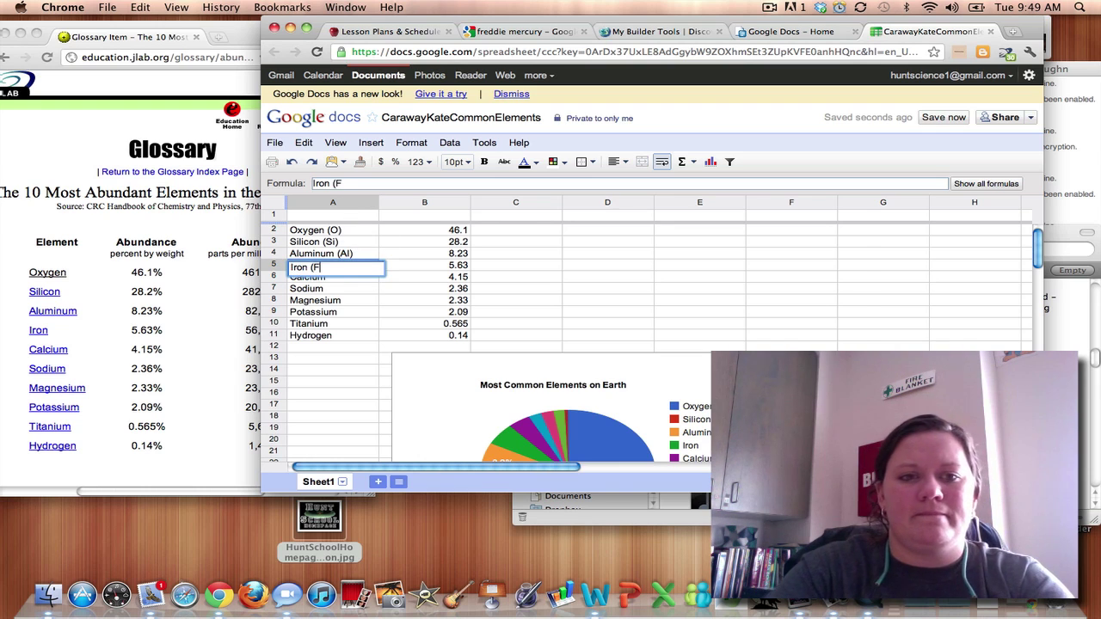
text(e))
key(Return)
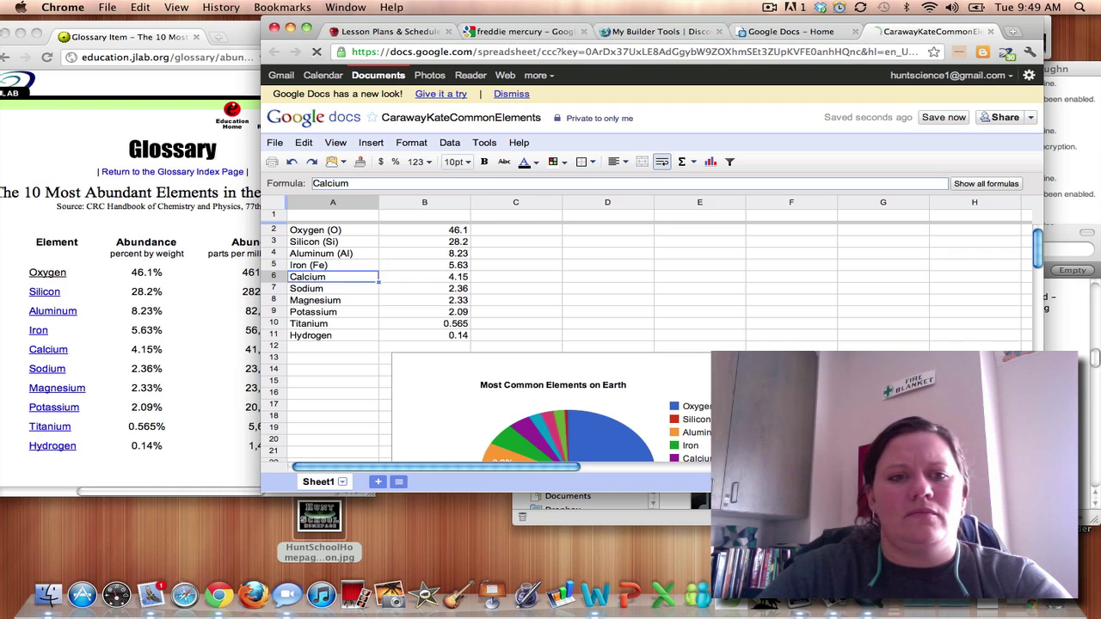
double_click(340, 281)
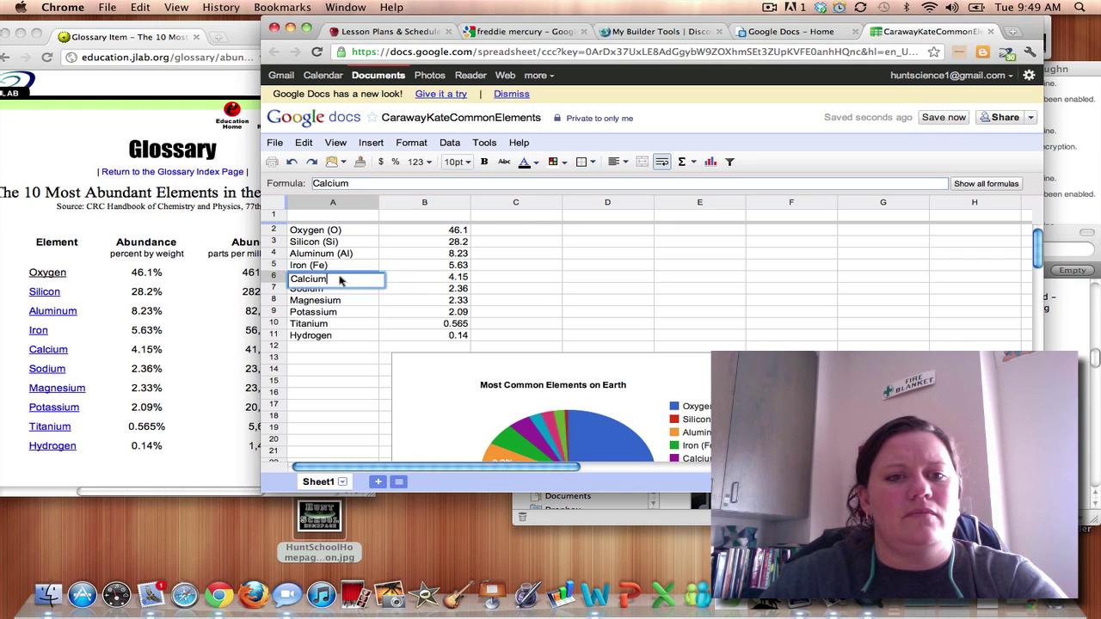
text(()
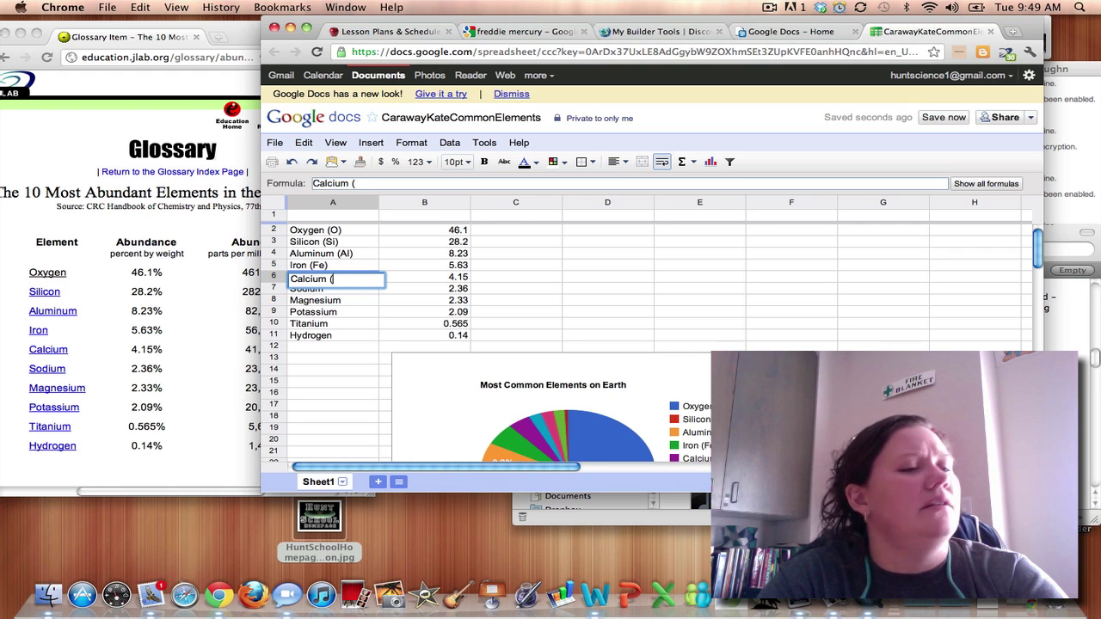
text(Ca)
text())
Finish Calcium (Ca), then relabel Sodium (Na) and Magnesium (Mg), correcting the missing parentheses.
key(Return)
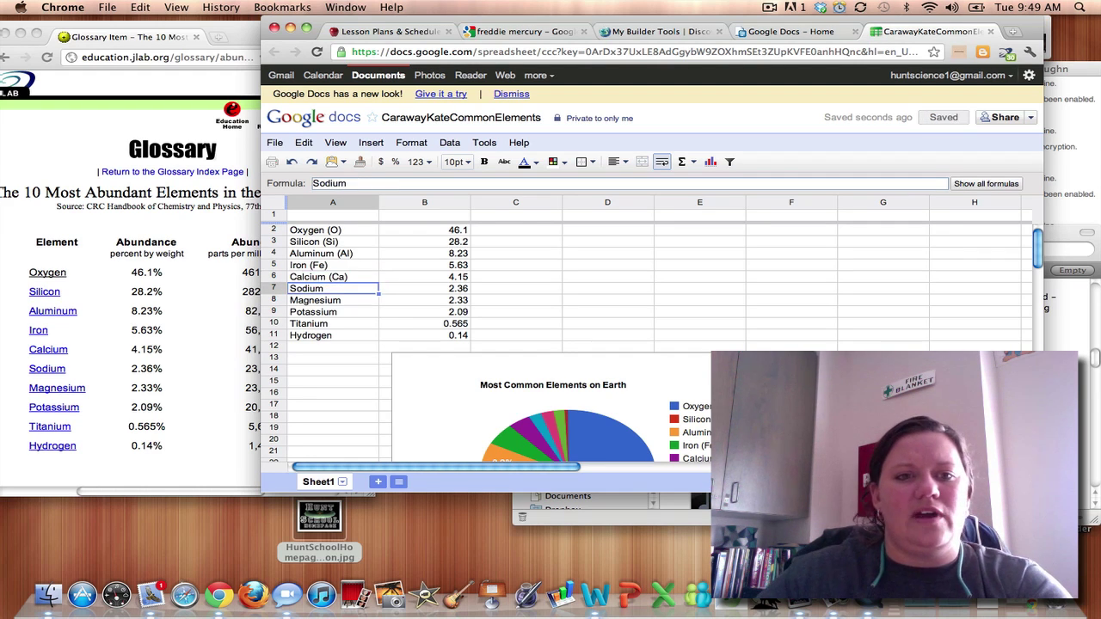
double_click(358, 292)
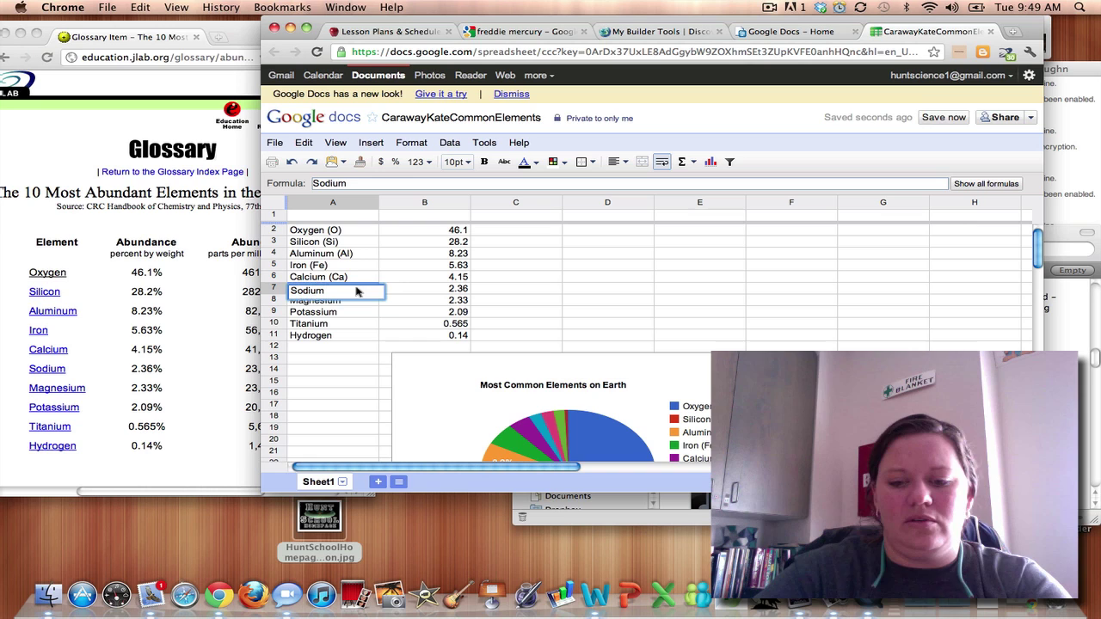
text((Na))
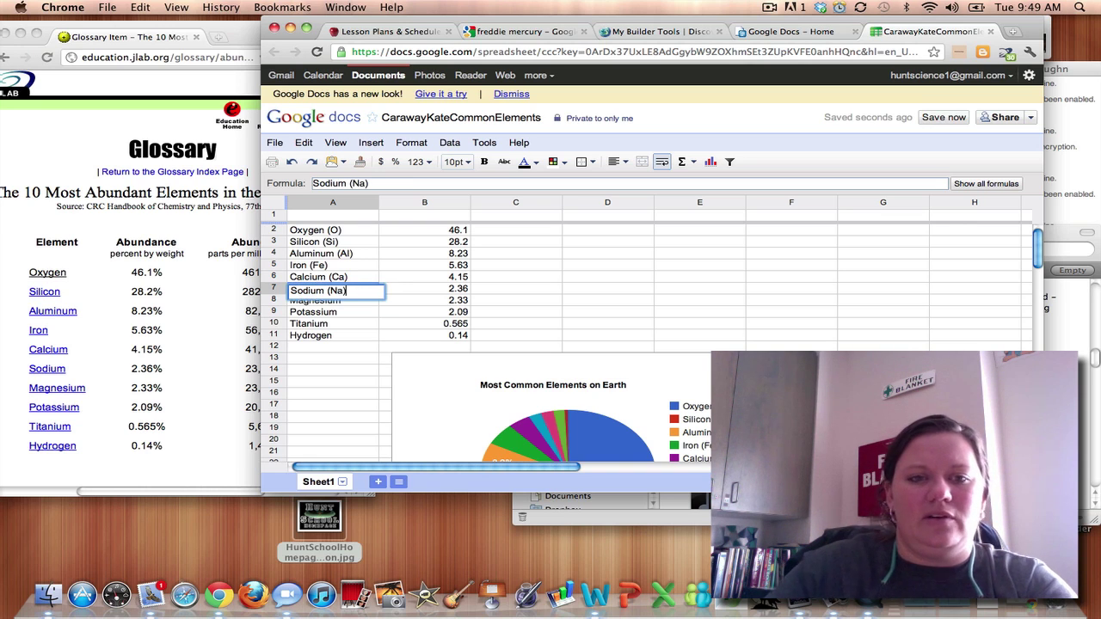
key(Return)
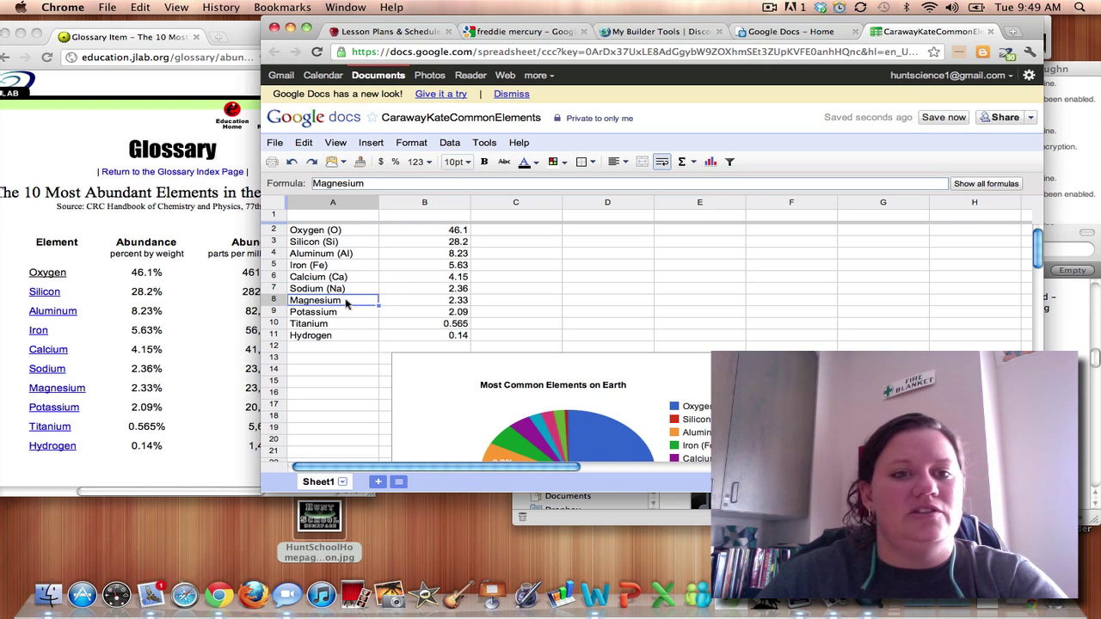
double_click(348, 303)
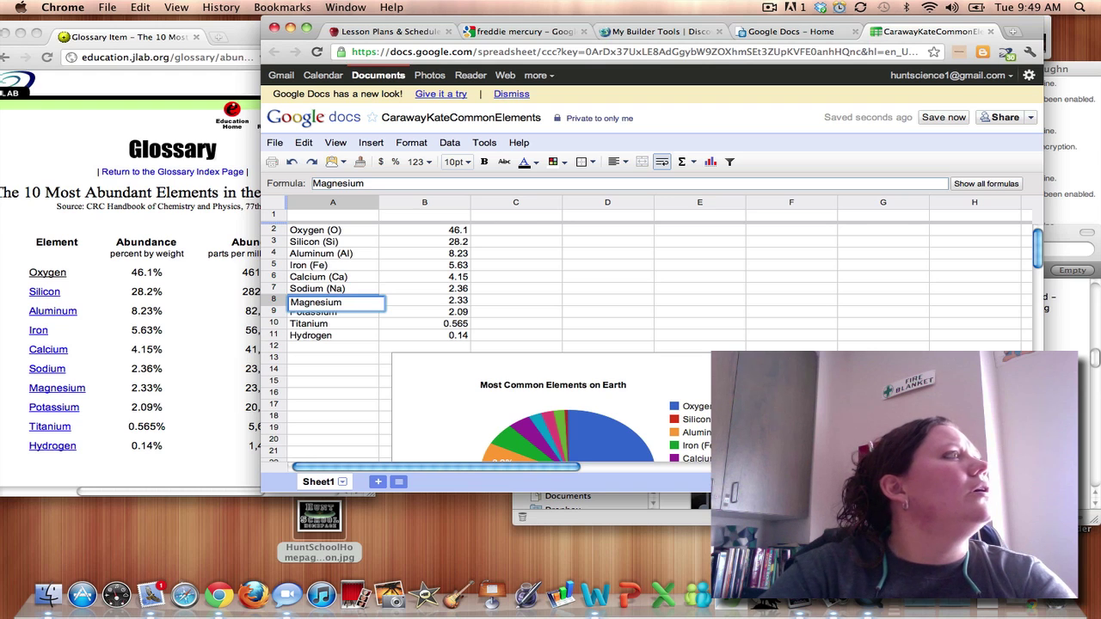
text(Mg)
key(BackSpace)
key(BackSpace)
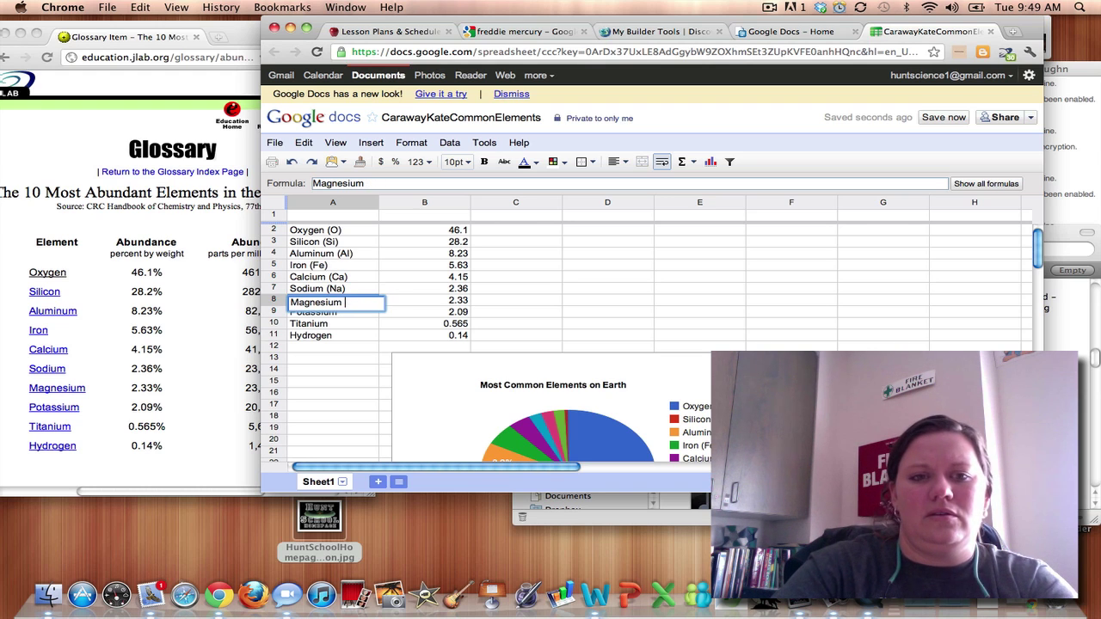
text((Mg))
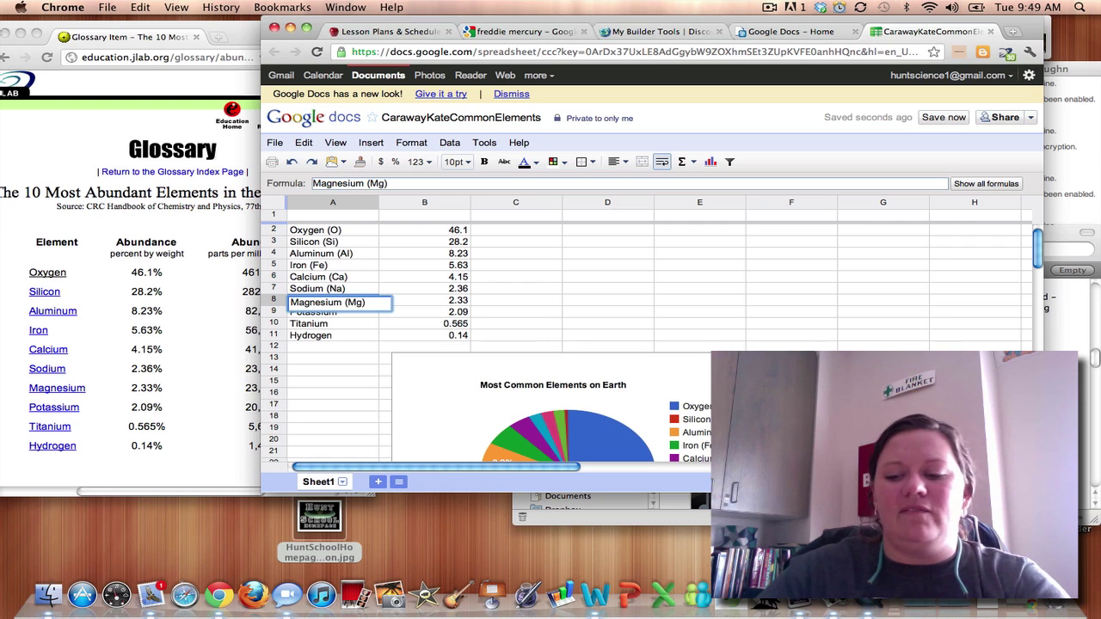
key(Return)
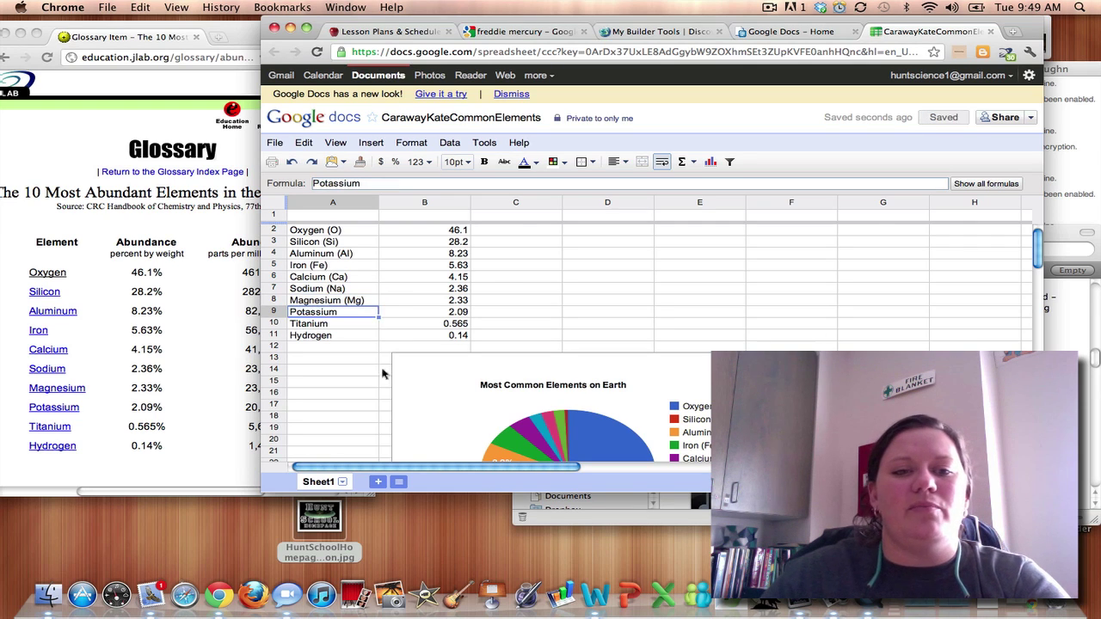
Relabel Potassium (K), Titanium (Ti) and Hydrogen (H), removing a stray 'c' from Titanium.
double_click(349, 313)
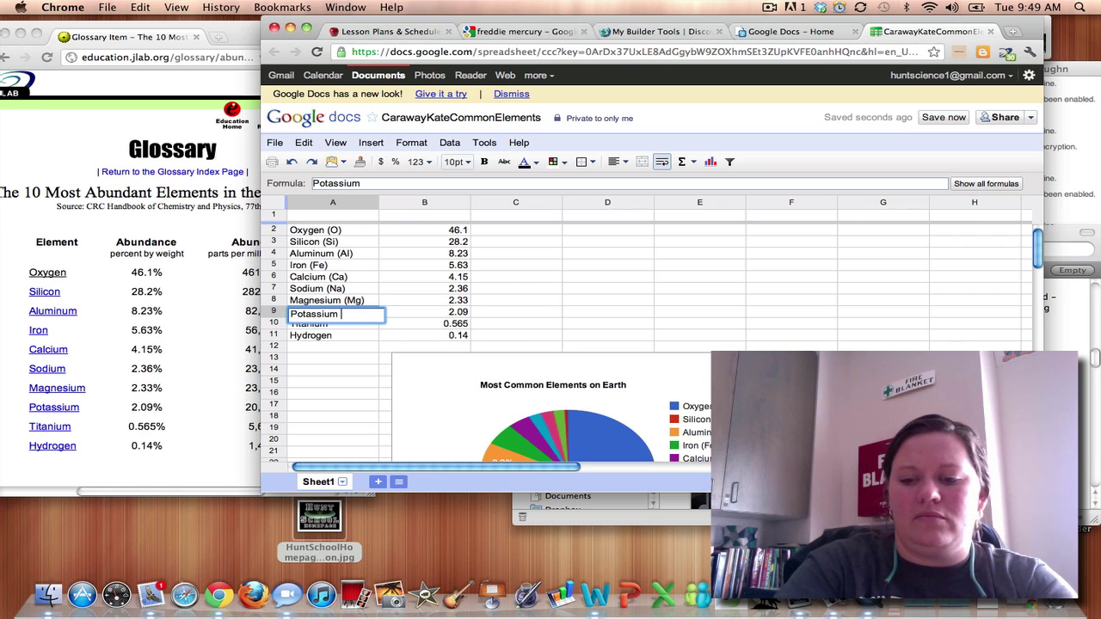
text((K))
key(Return)
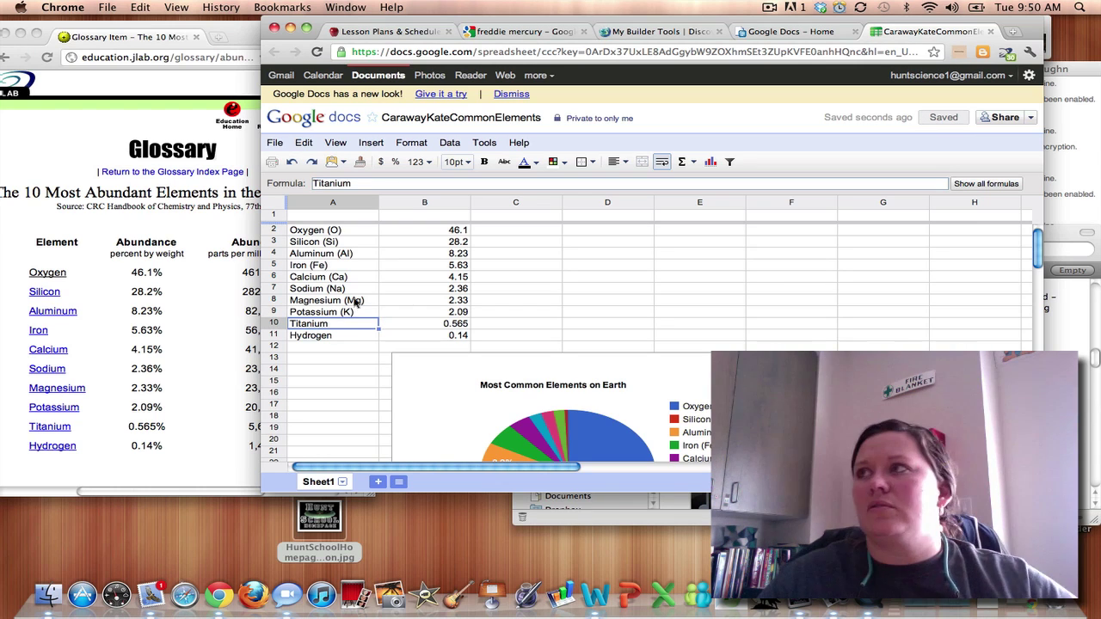
double_click(354, 325)
text(c()
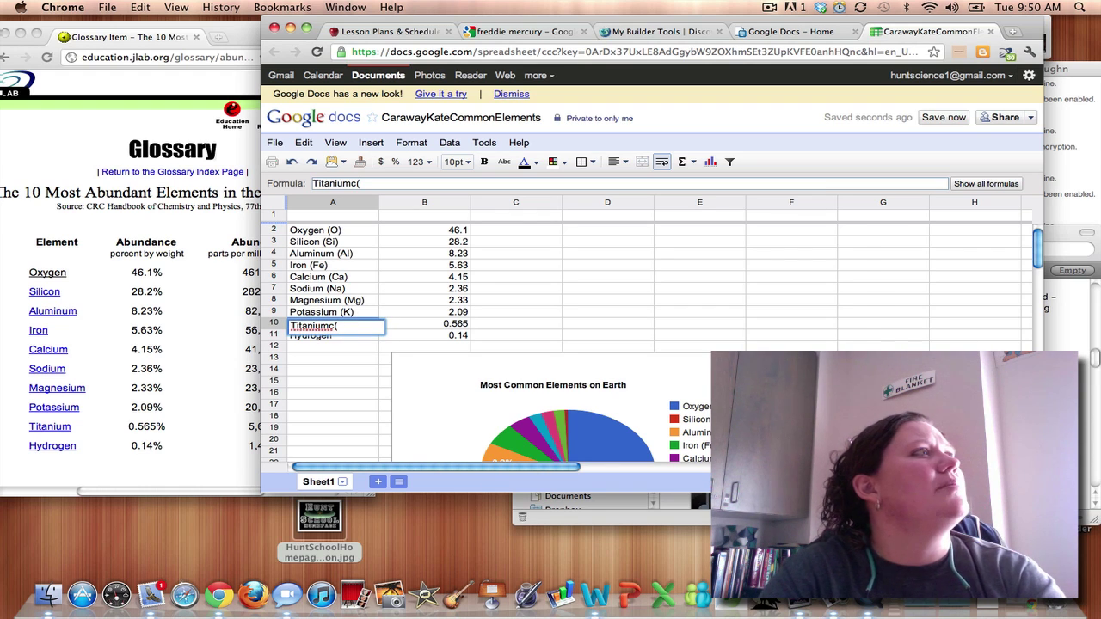
text(Ti)
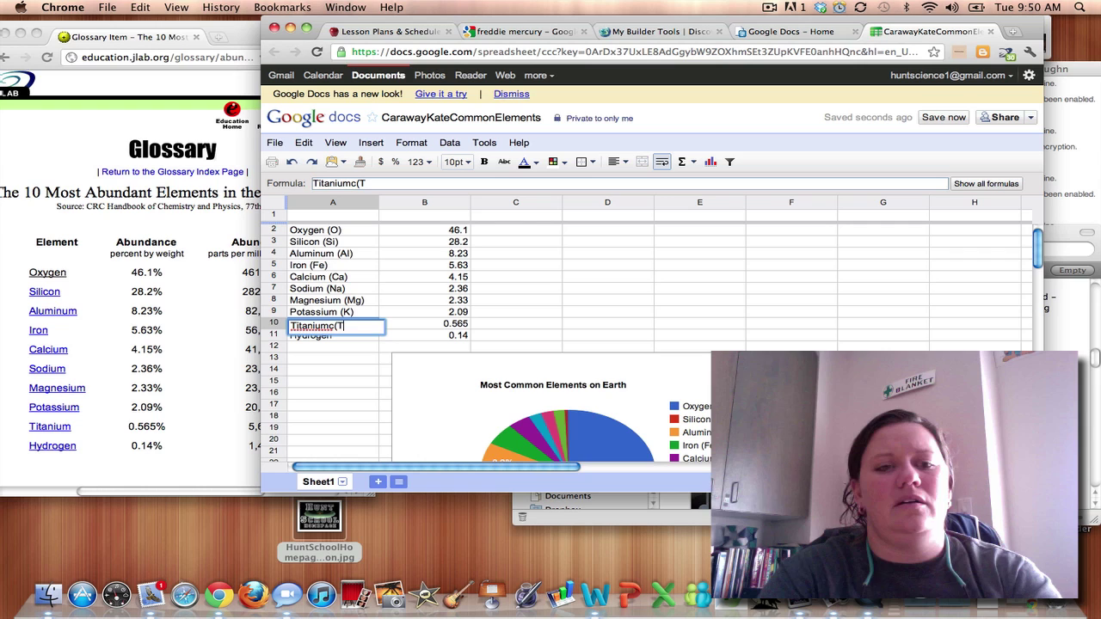
text())
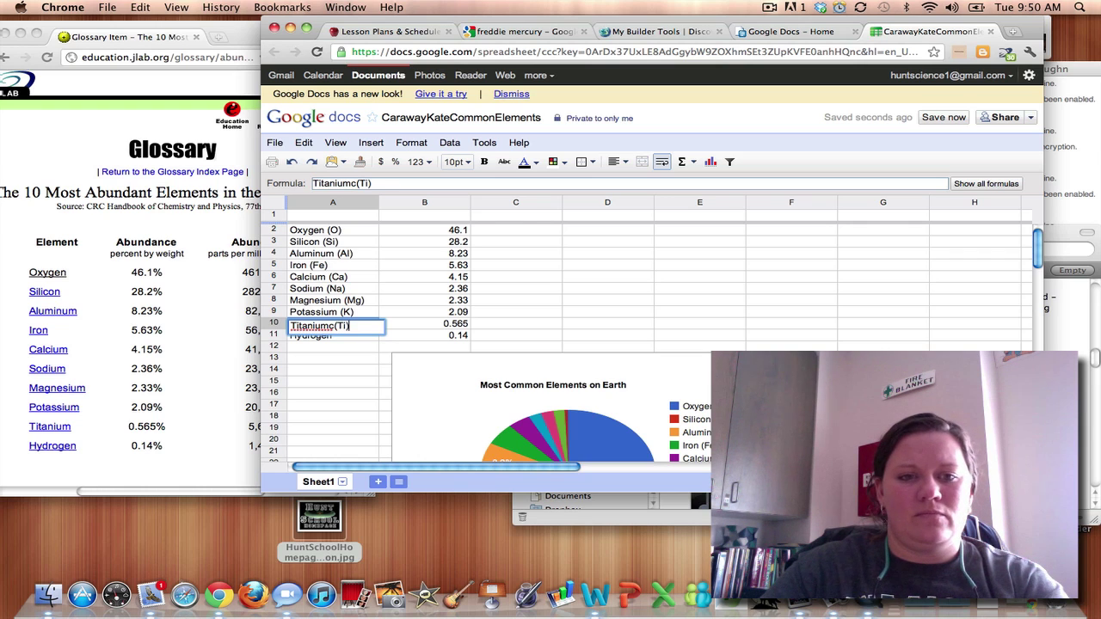
key(Left)
key(Left)
key(Left)
key(Left)
key(BackSpace)
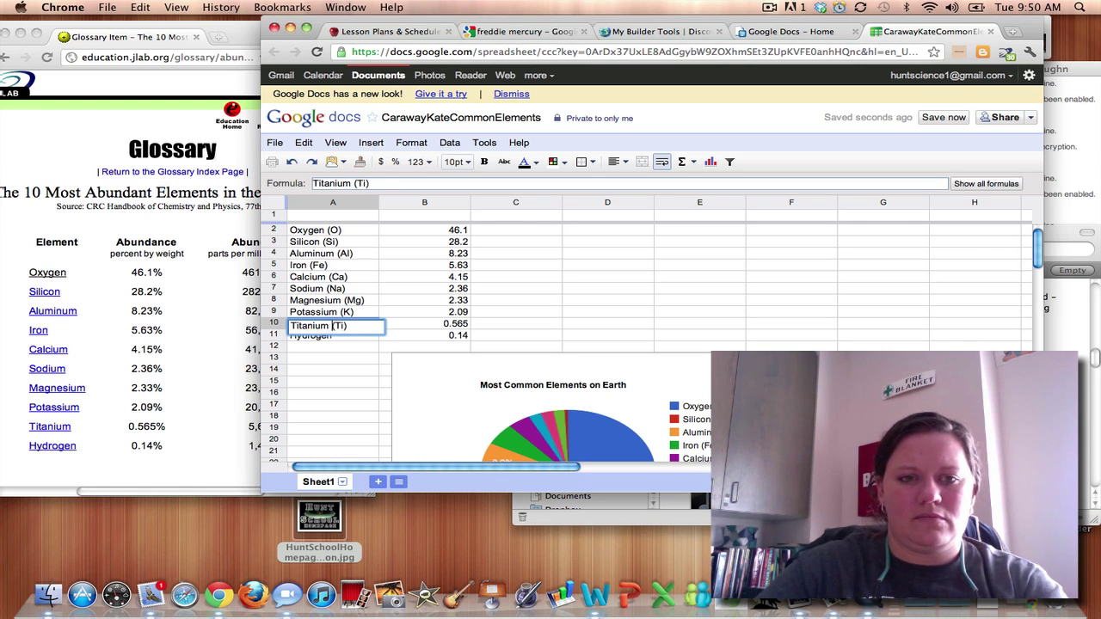
key(Return)
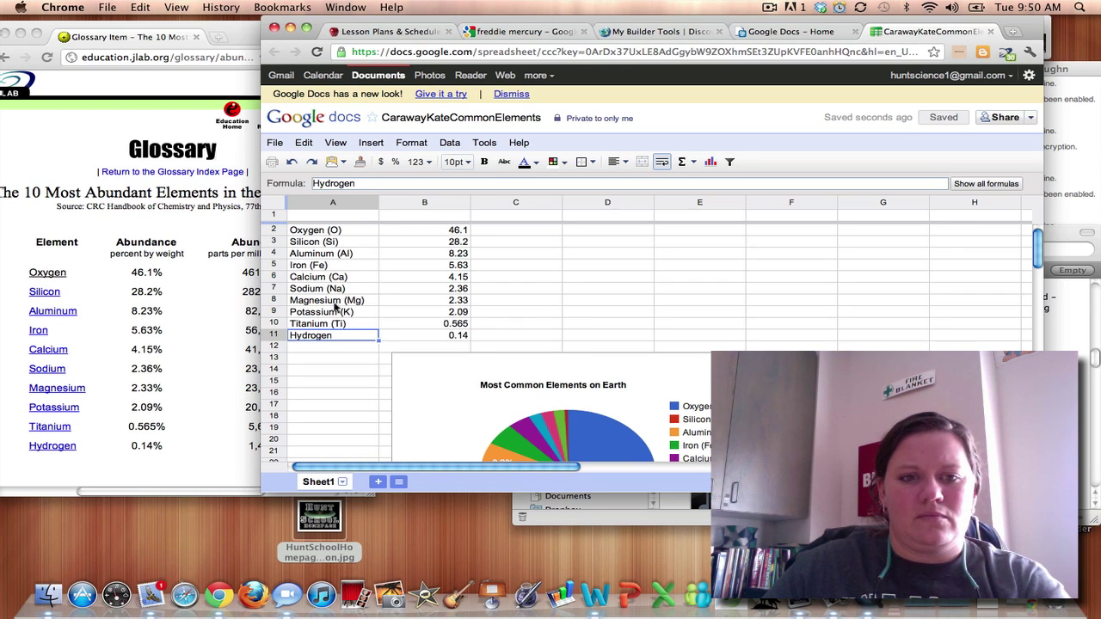
double_click(334, 340)
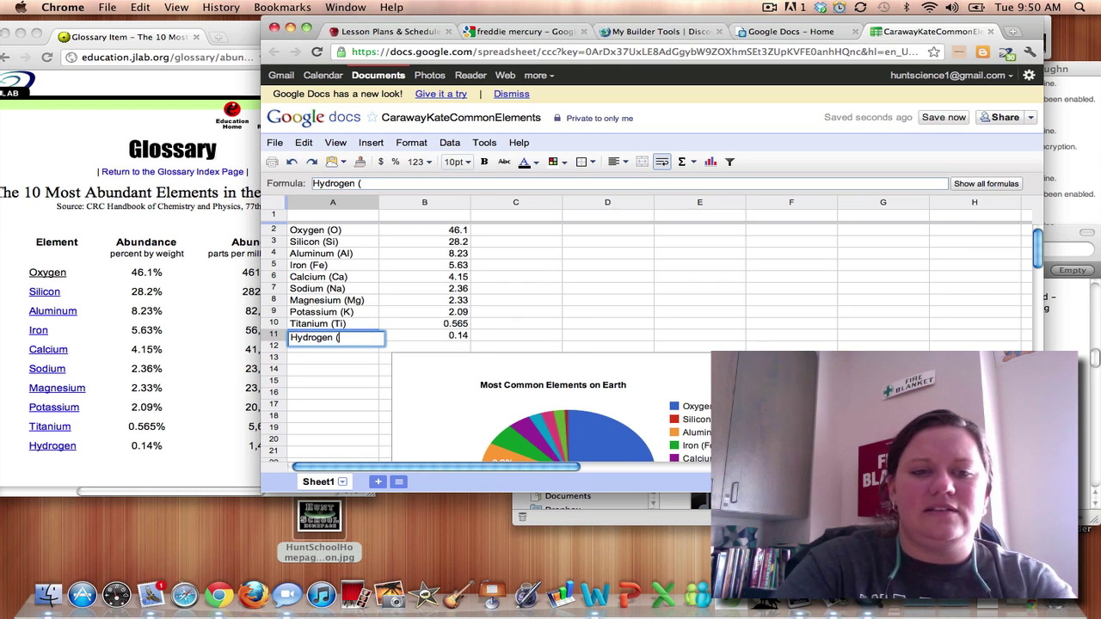
text((H))
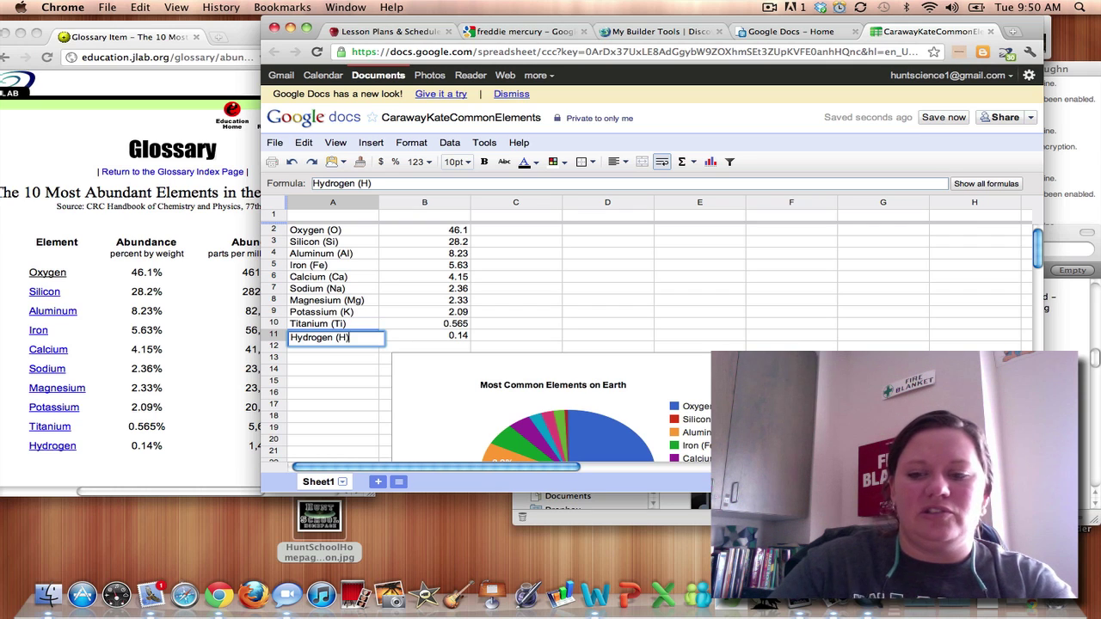
key(Return)
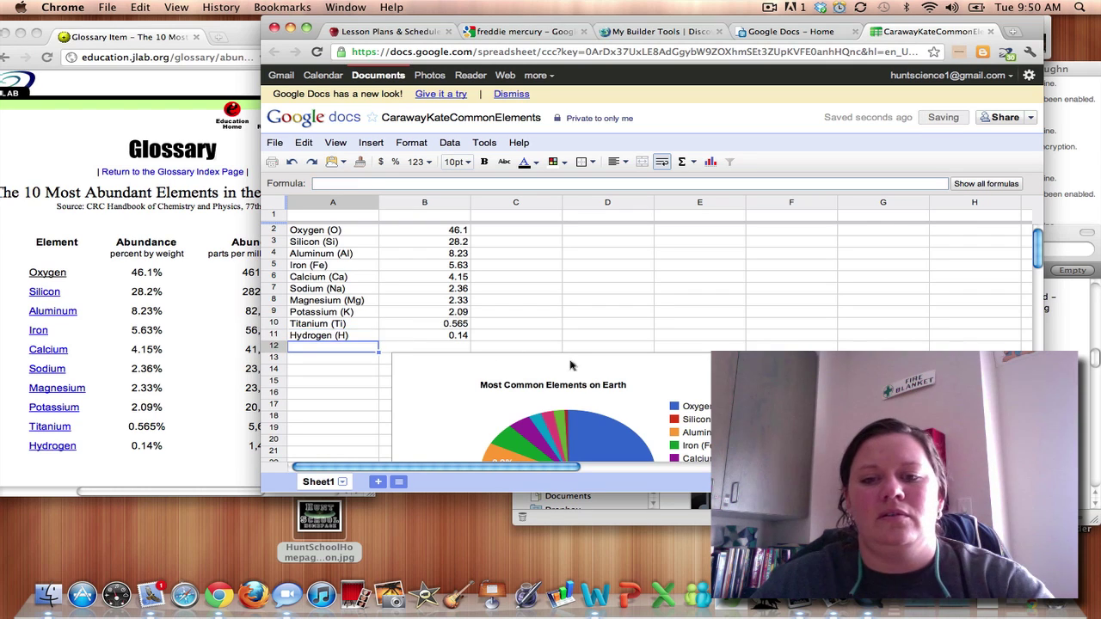
Check the pie chart, then open the File menu's Print Settings for the current element sheet.
scroll(723, 339, down, 4)
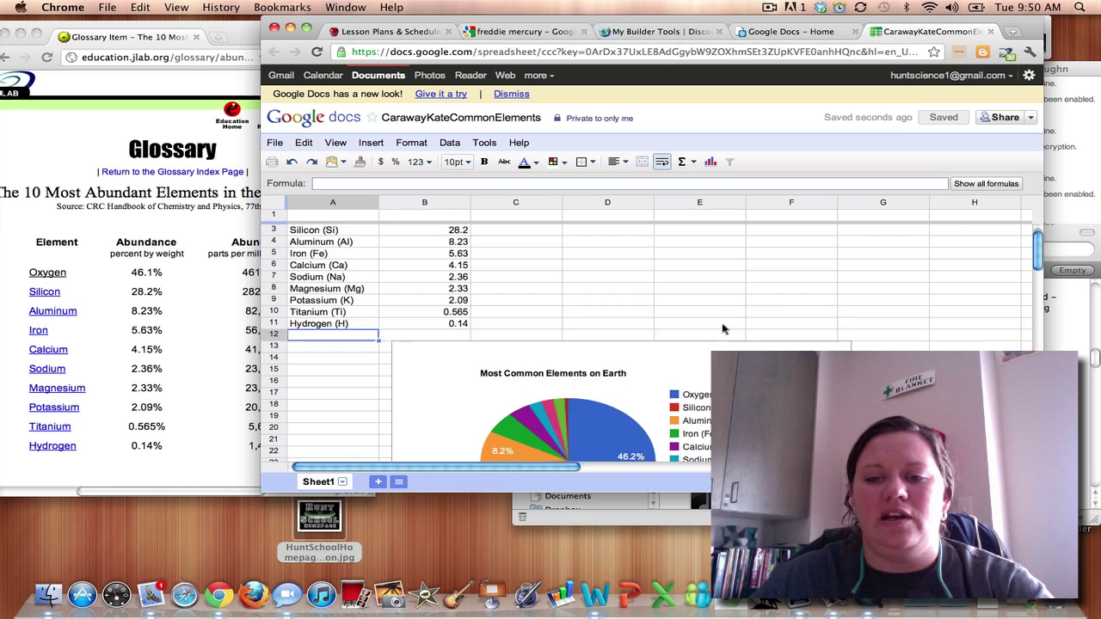
scroll(722, 338, up, 4)
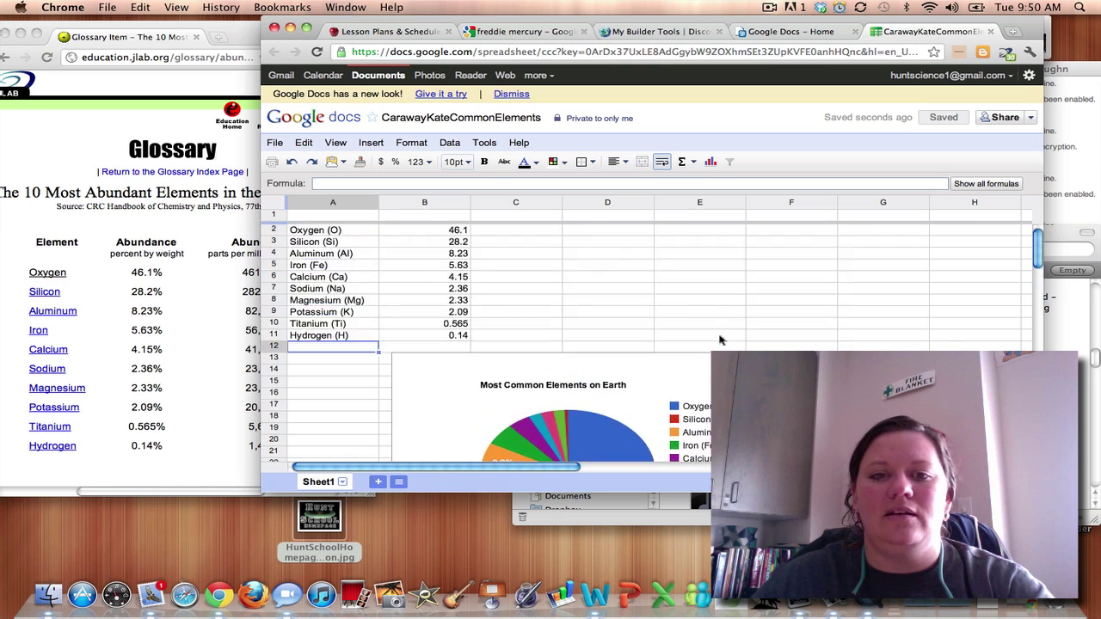
click(274, 144)
click(305, 347)
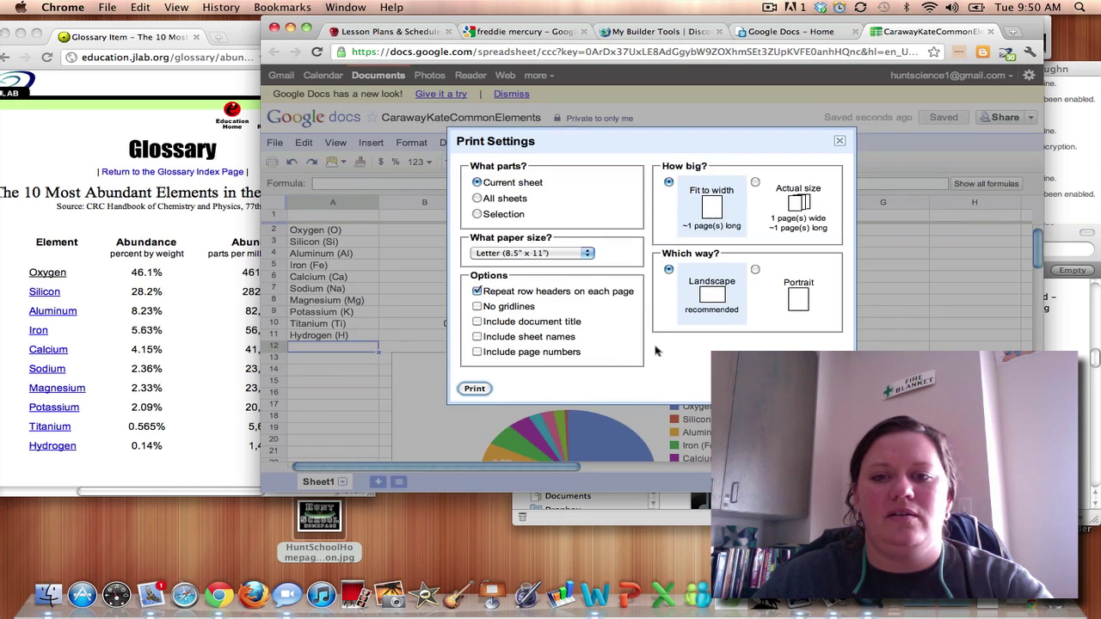